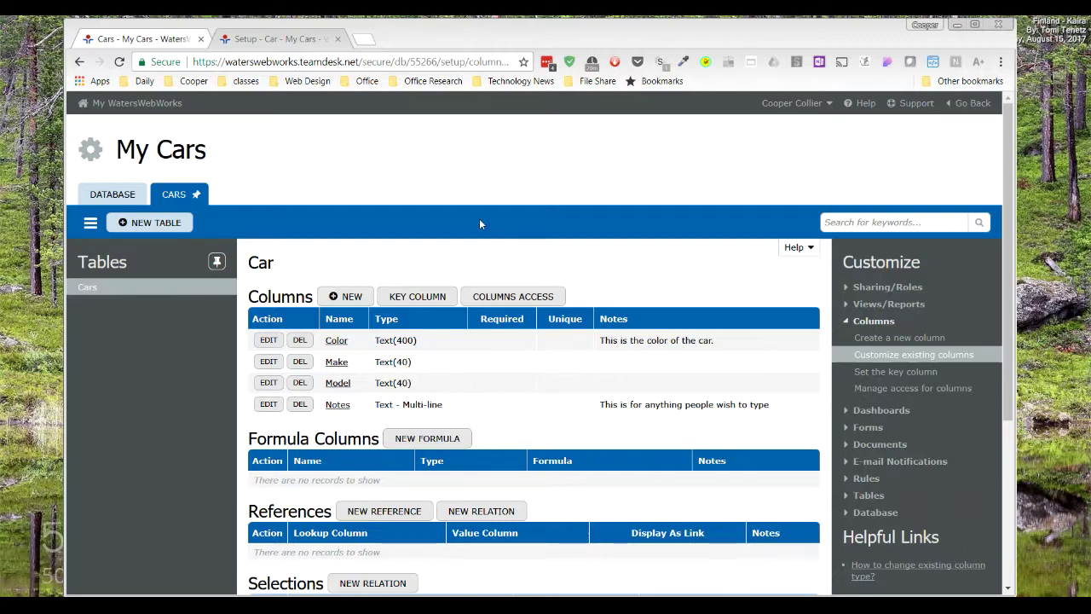
# Add a new Numeric column named "Number of Cars" to the Car table and save it
pyautogui.click(152, 47)
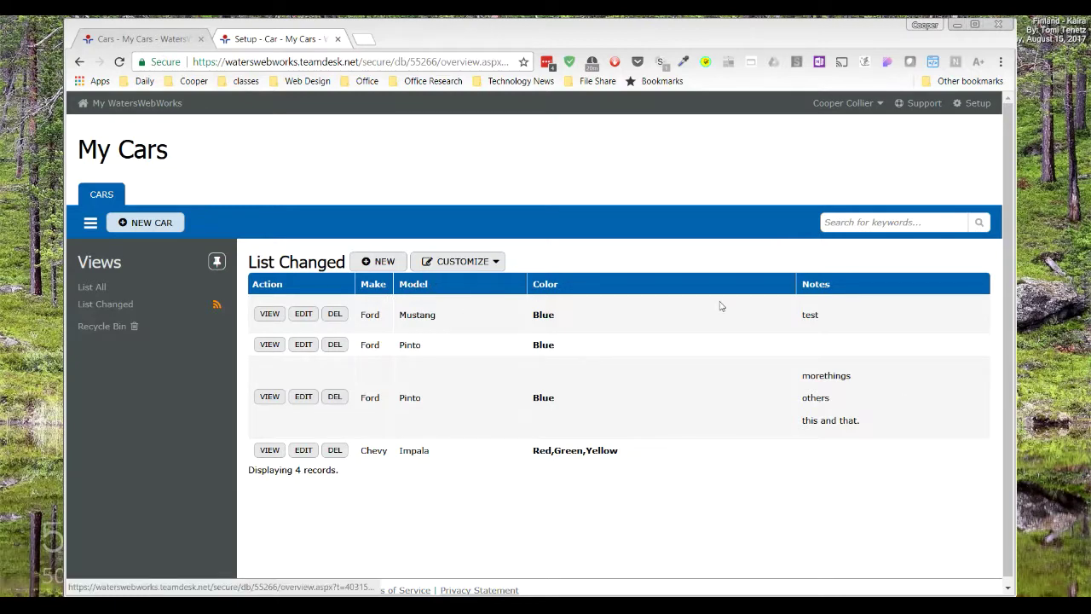
pyautogui.click(280, 39)
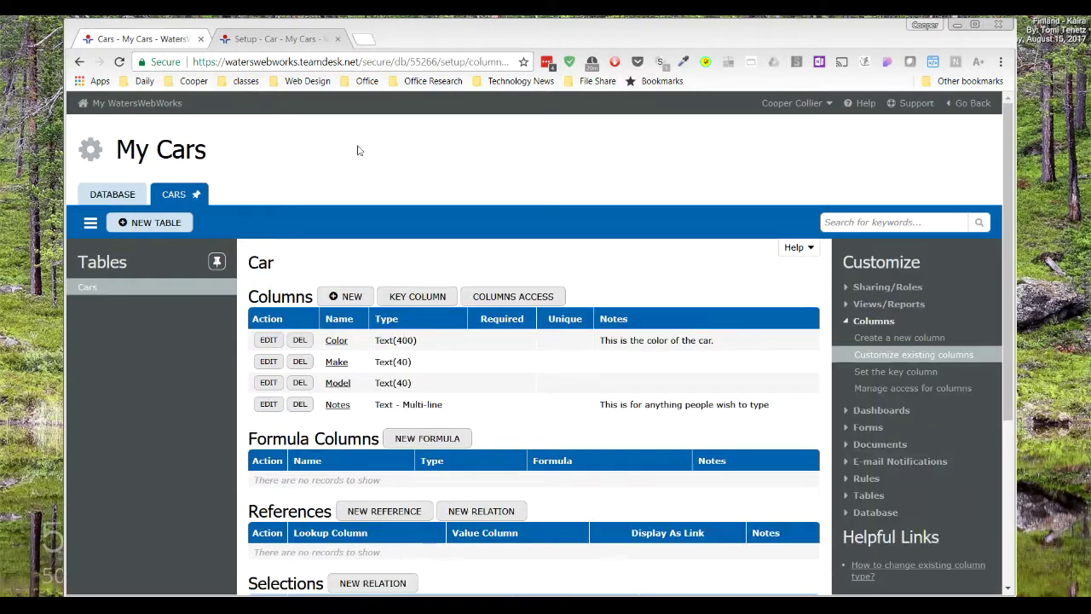
pyautogui.click(347, 296)
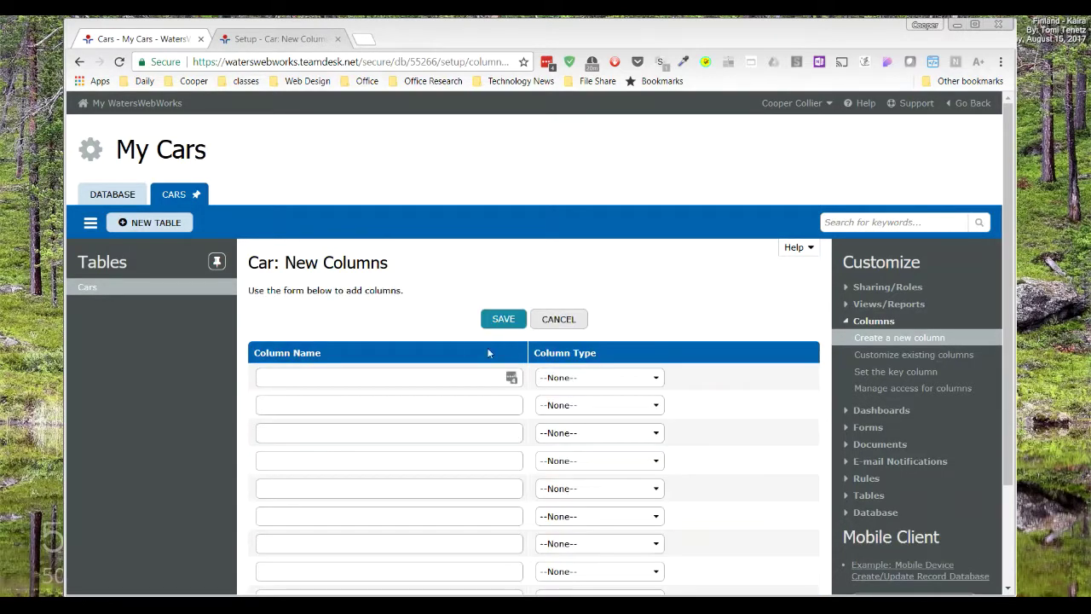
pyautogui.click(645, 380)
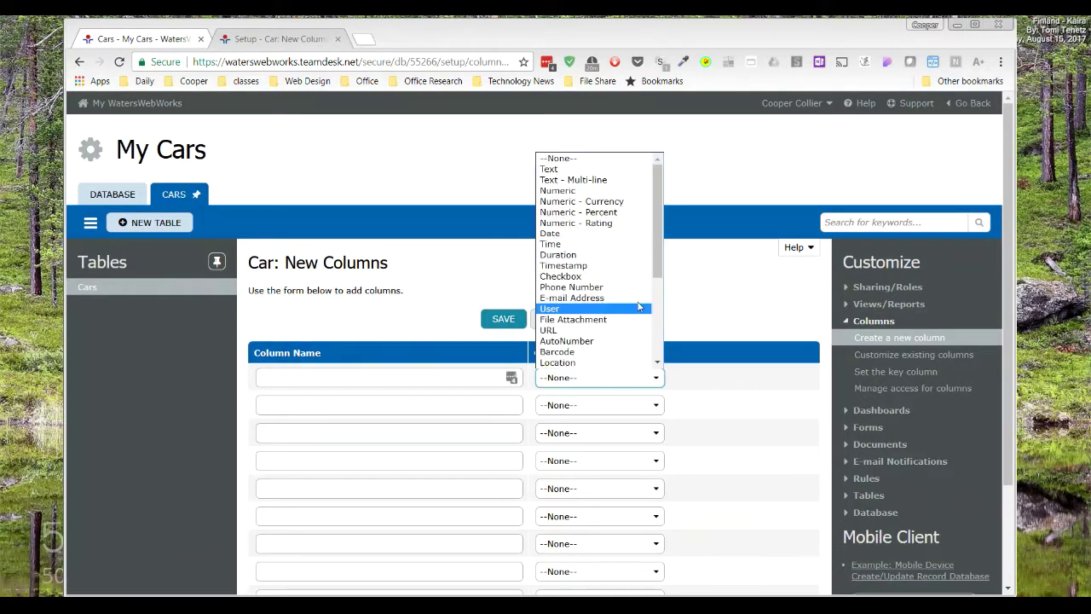
pyautogui.click(590, 194)
pyautogui.click(381, 375)
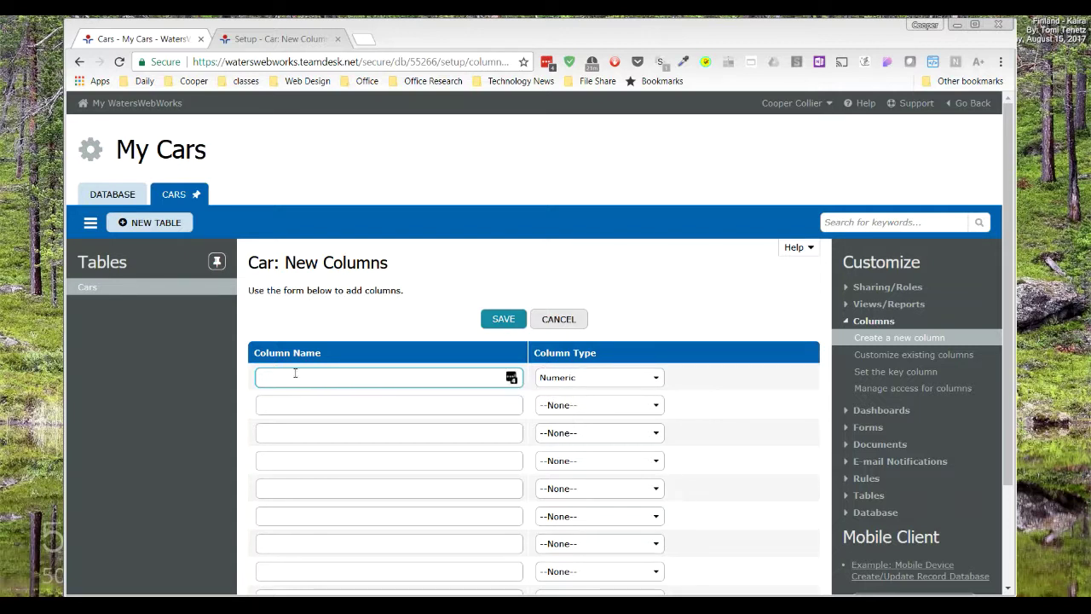
pyautogui.write('umber of Cars')
pyautogui.click(503, 318)
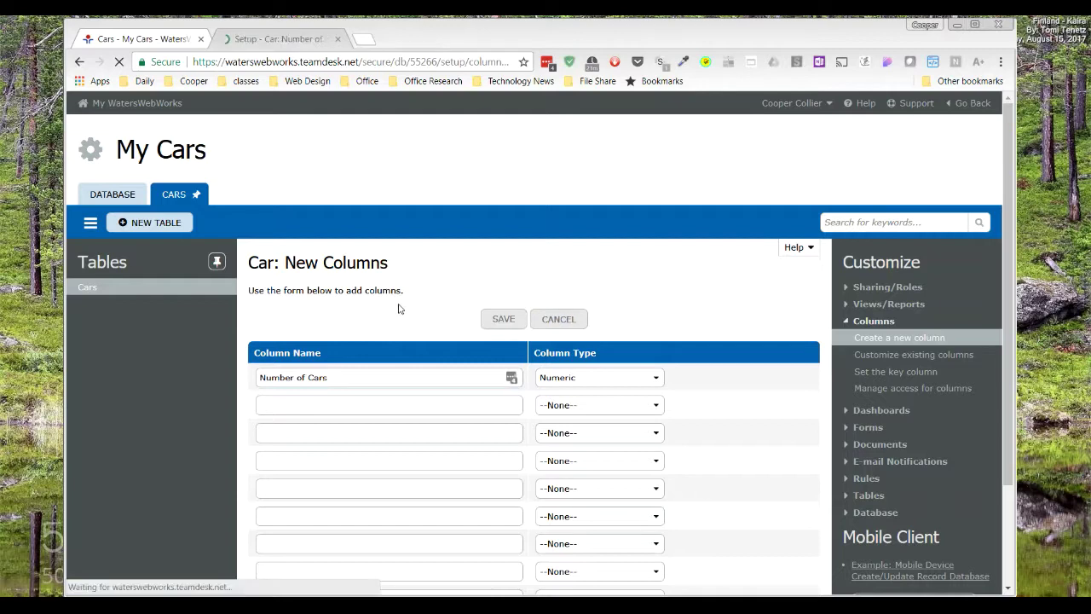
# In the Number of Cars column's numeric options, set decimal places to 0 and units to "Cars"
pyautogui.scroll(-3, 431, 341)
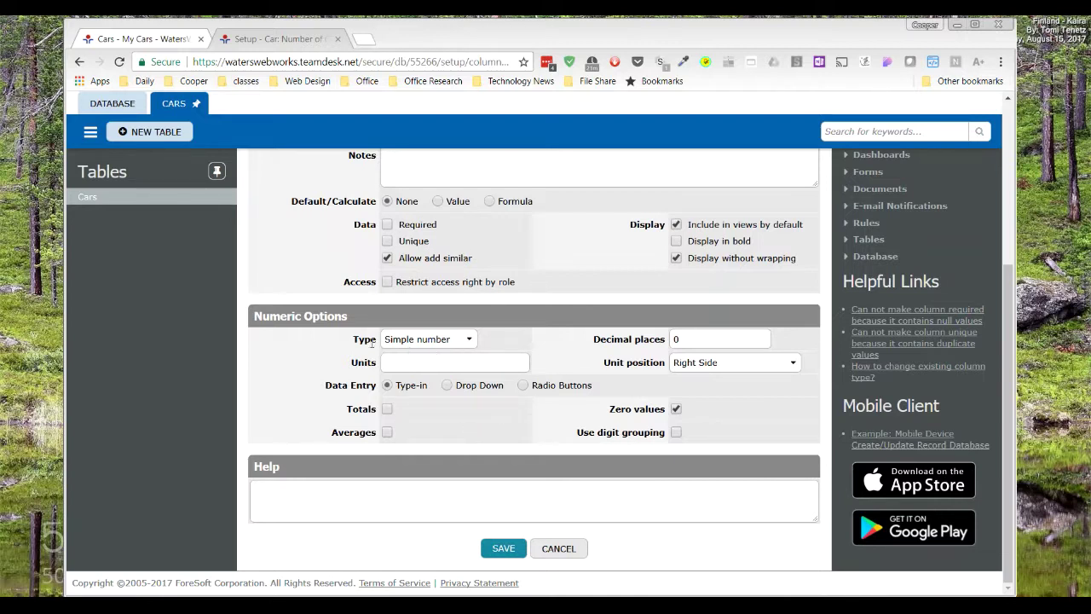
pyautogui.click(675, 339)
pyautogui.press('BackSpace')
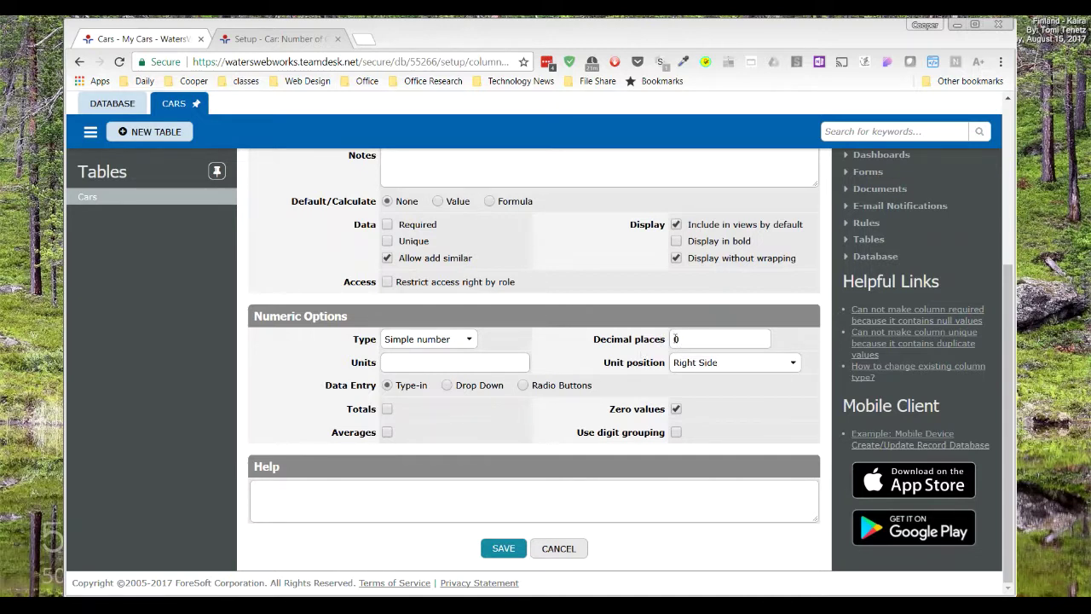
pyautogui.write('0')
pyautogui.click(400, 362)
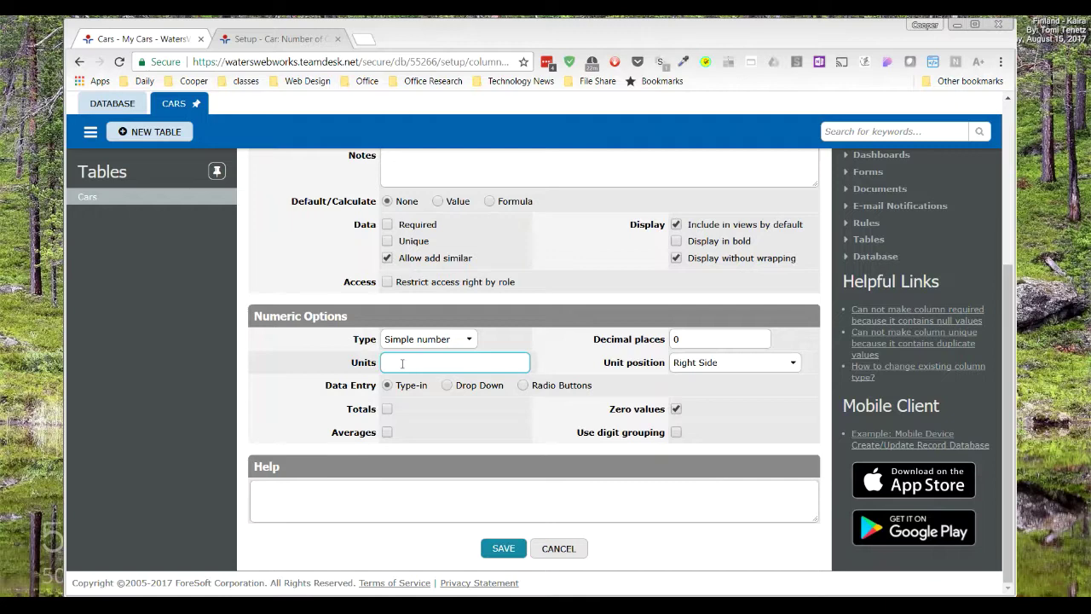
pyautogui.write('Cars')
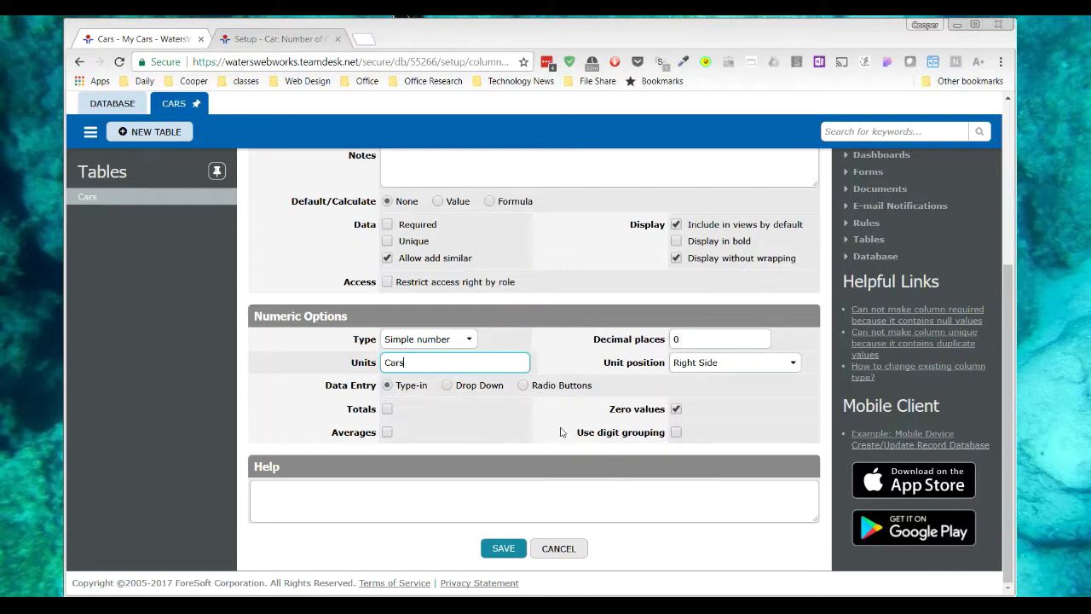
# Enable totals for the Number of Cars column, keep digit grouping off, and save the column settings
pyautogui.click(387, 410)
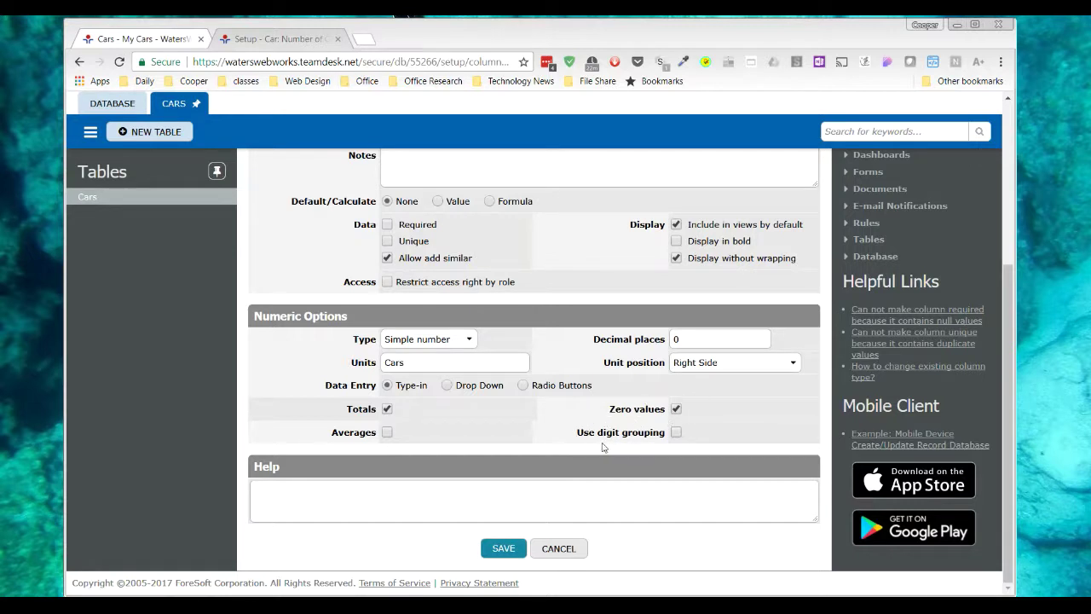
pyautogui.click(676, 433)
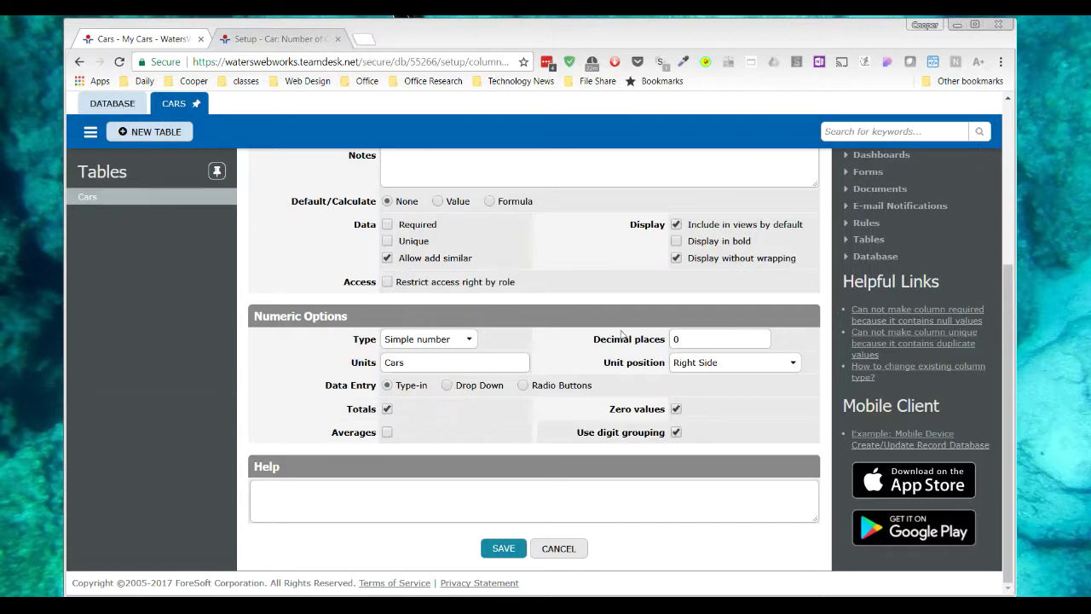
pyautogui.click(676, 433)
pyautogui.click(506, 554)
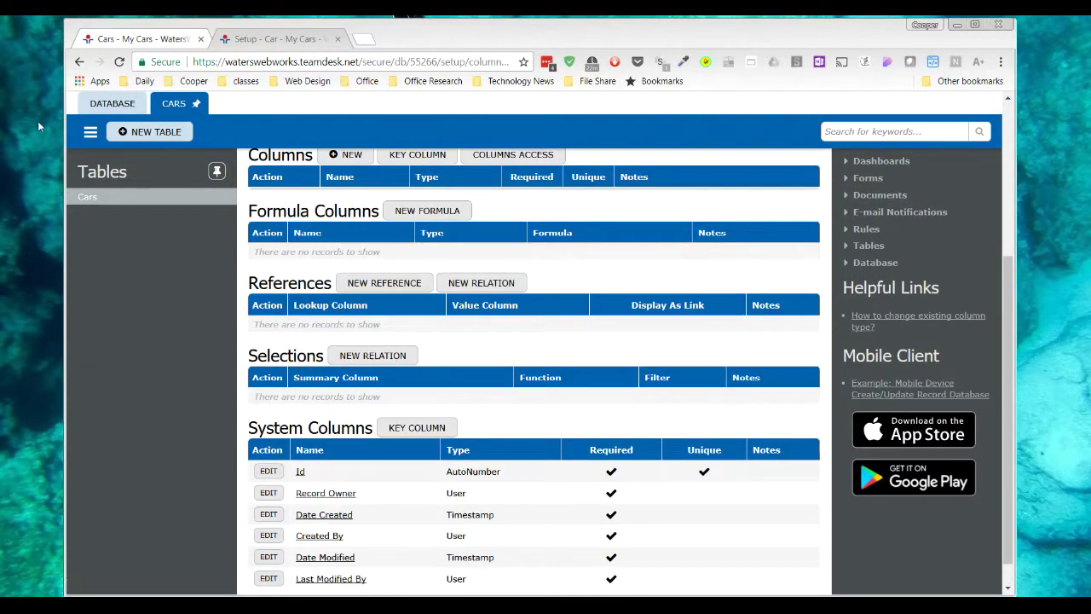
# Refresh the car list, set Number of Cars to 10000 in the Ford Mustang record, and save it
pyautogui.click(119, 38)
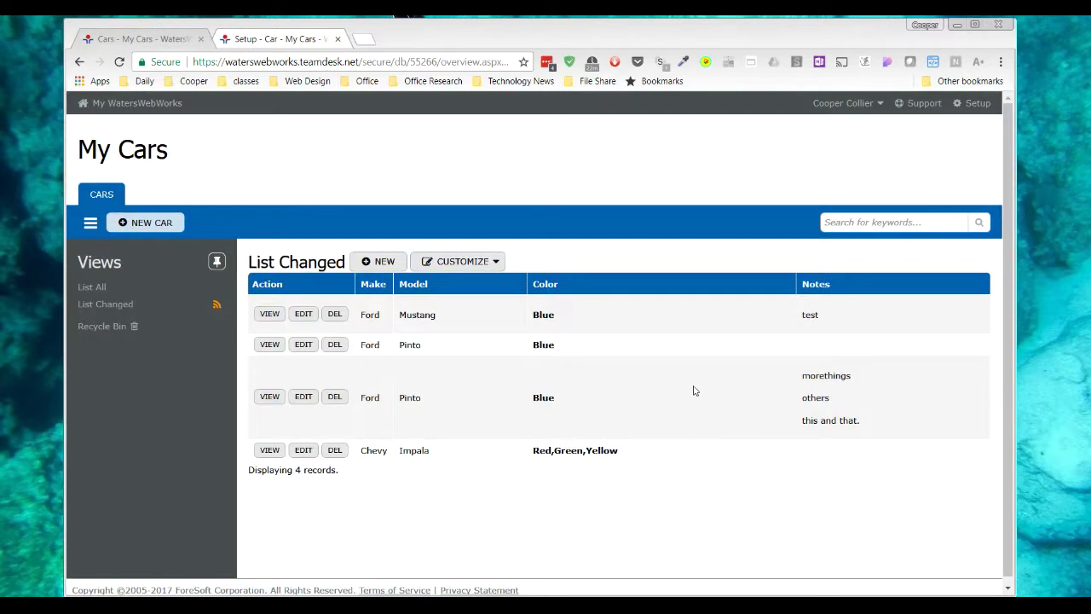
pyautogui.press('F5')
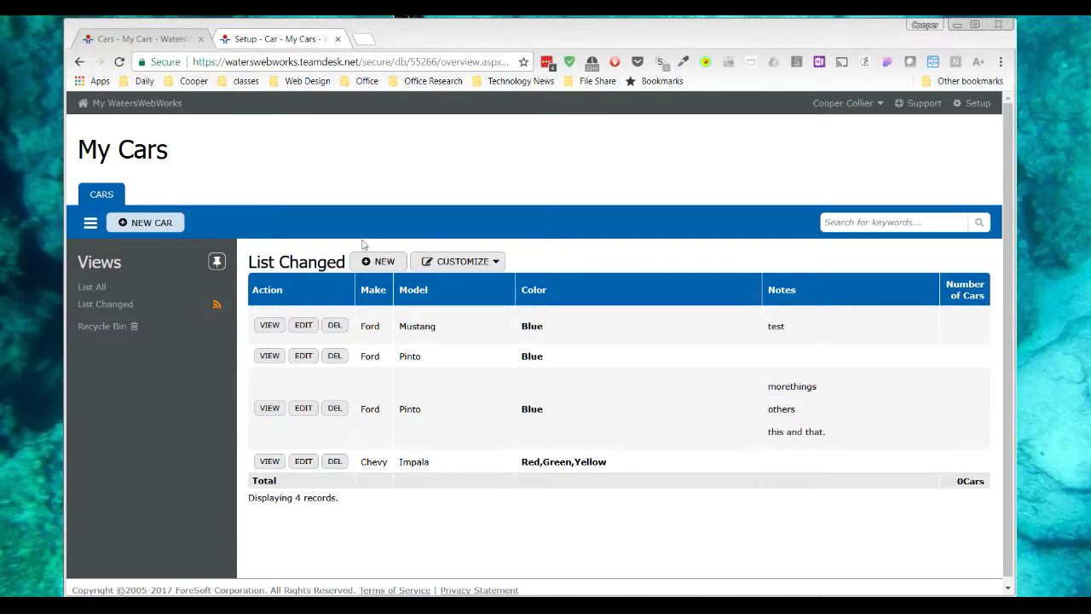
pyautogui.click(304, 326)
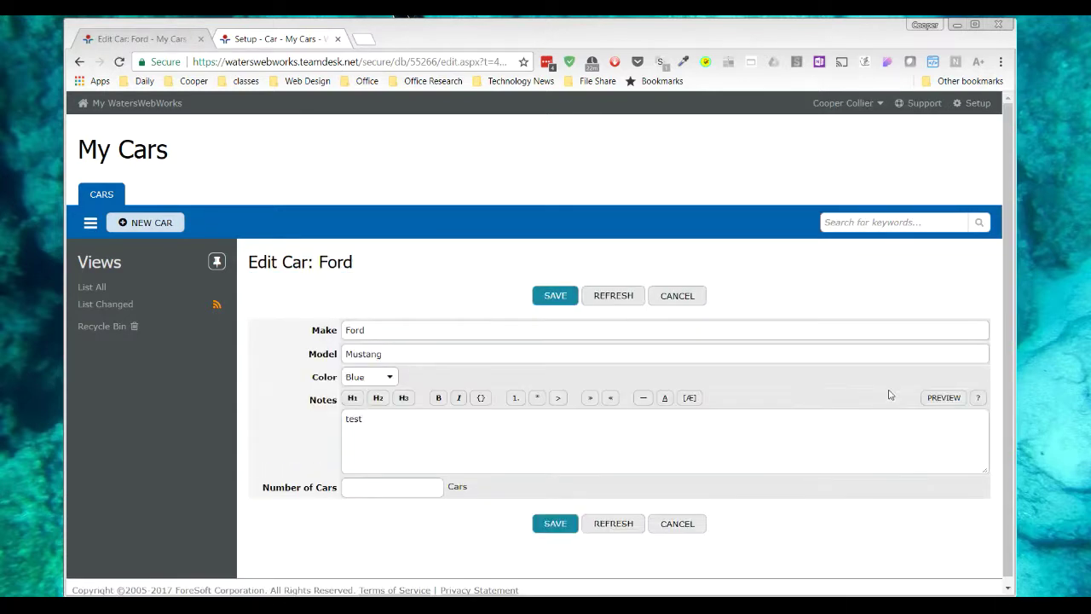
pyautogui.click(387, 485)
pyautogui.write('10000')
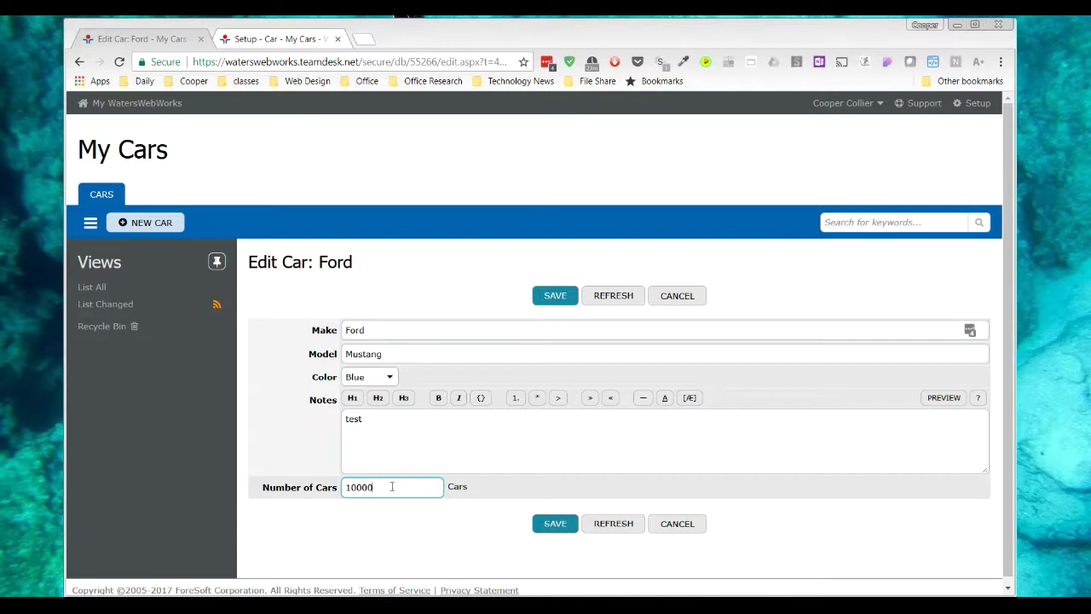
pyautogui.click(551, 524)
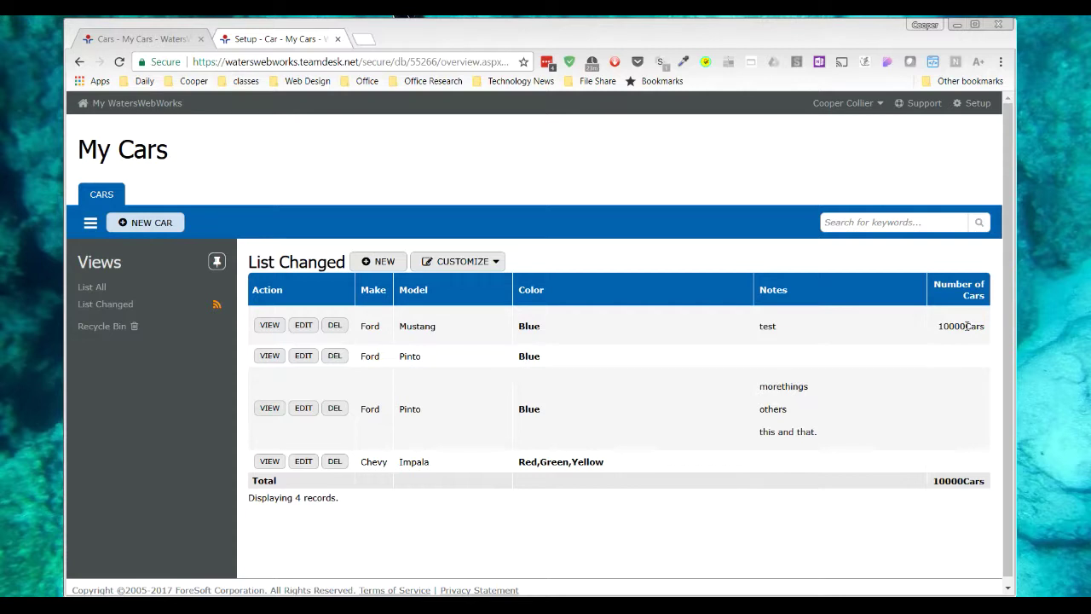
# Edit the Number of Cars column to put a space before the unit "Cars" and use digit grouping, and save it
pyautogui.moveTo(967, 325); pyautogui.dragTo(987, 329)
pyautogui.moveTo(939, 326); pyautogui.dragTo(966, 325)
pyautogui.click(268, 38)
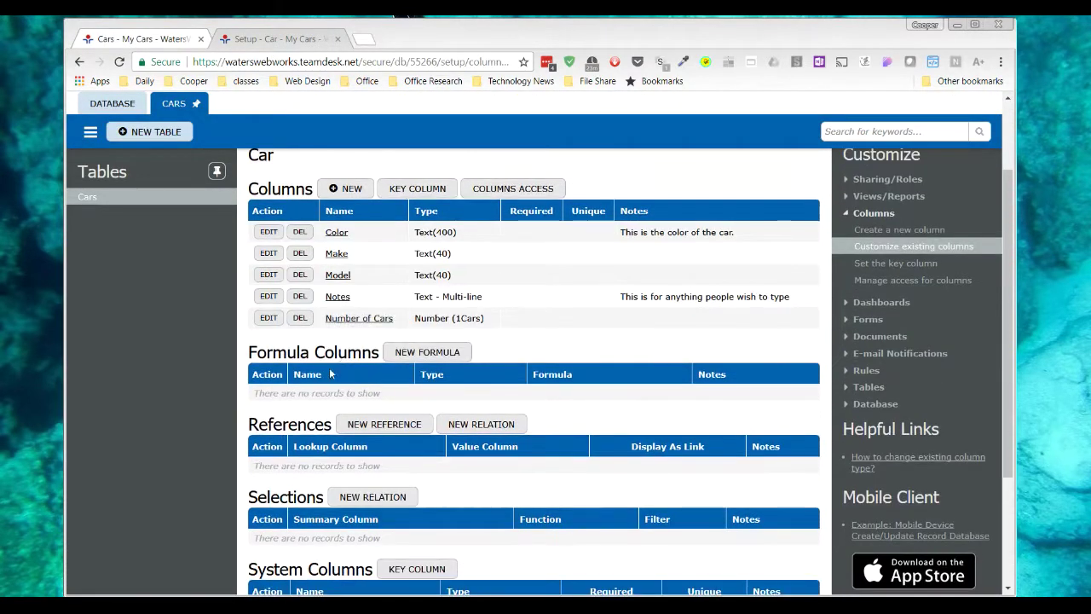
pyautogui.click(269, 317)
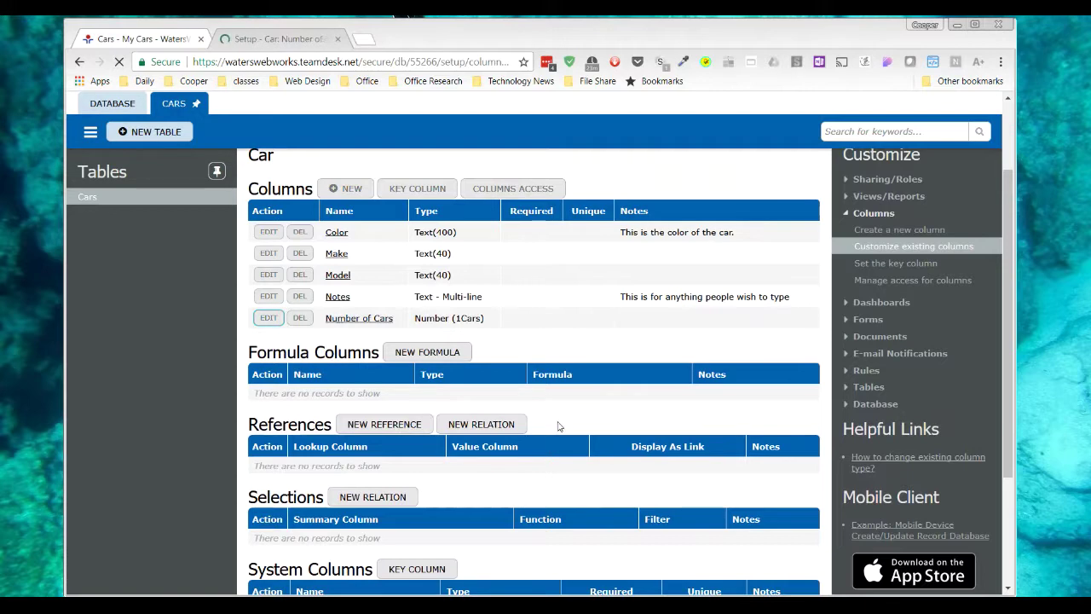
pyautogui.scroll(-3, 559, 409)
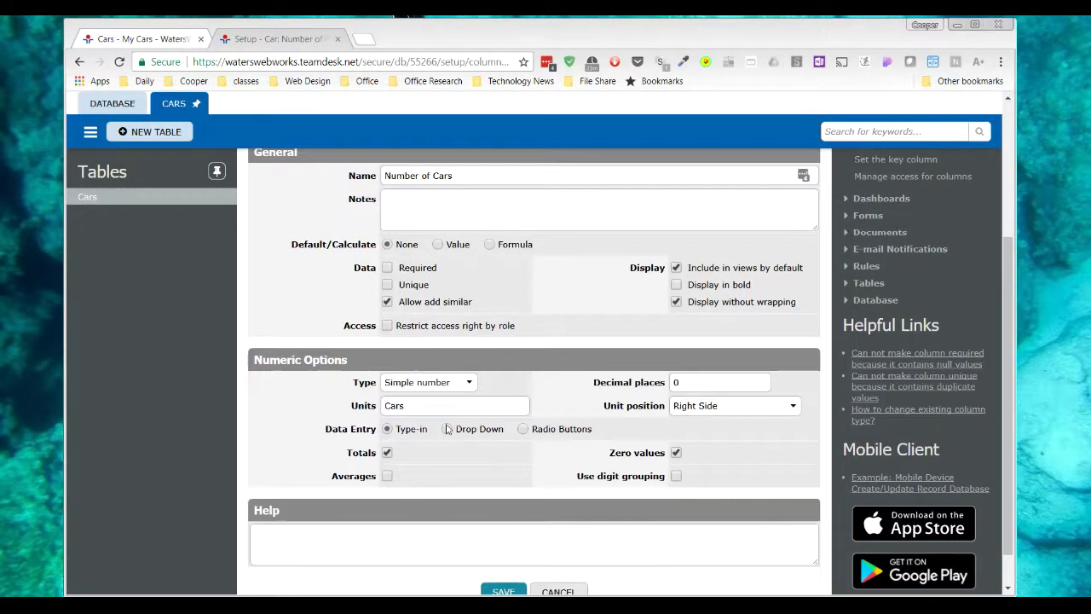
pyautogui.click(386, 406)
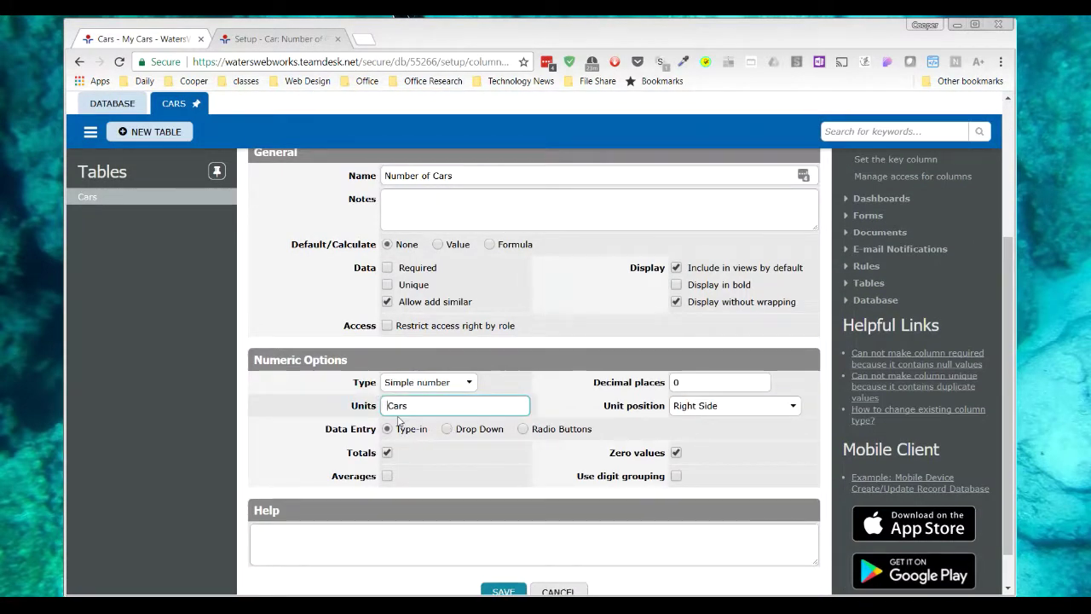
pyautogui.click(675, 478)
pyautogui.click(502, 590)
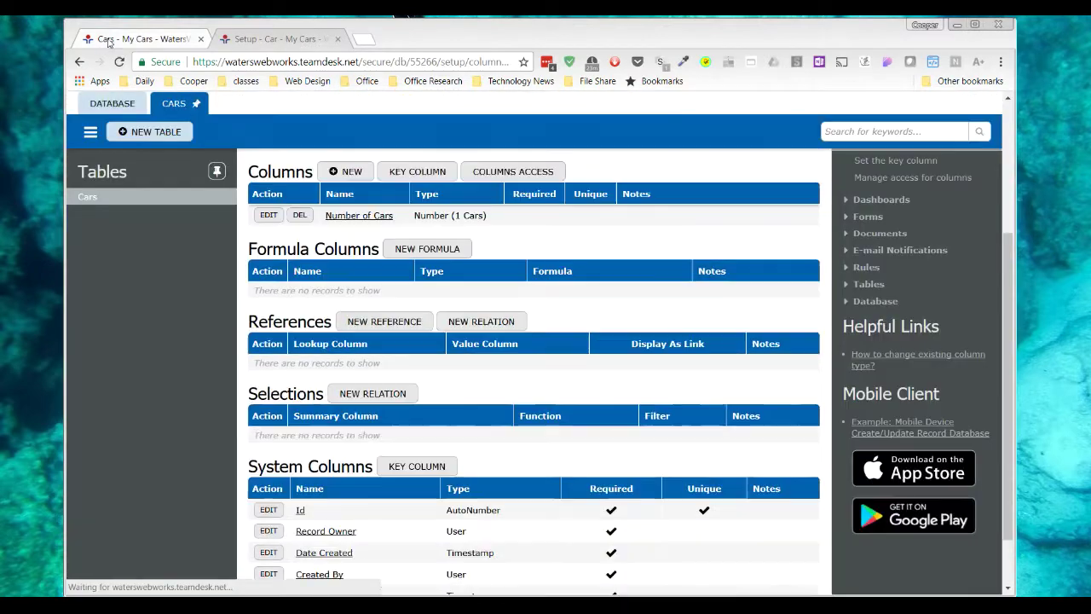
# Refresh the car list and check the formatting of the Number of Cars value in the Ford Mustang row
pyautogui.click(109, 42)
pyautogui.press('F5')
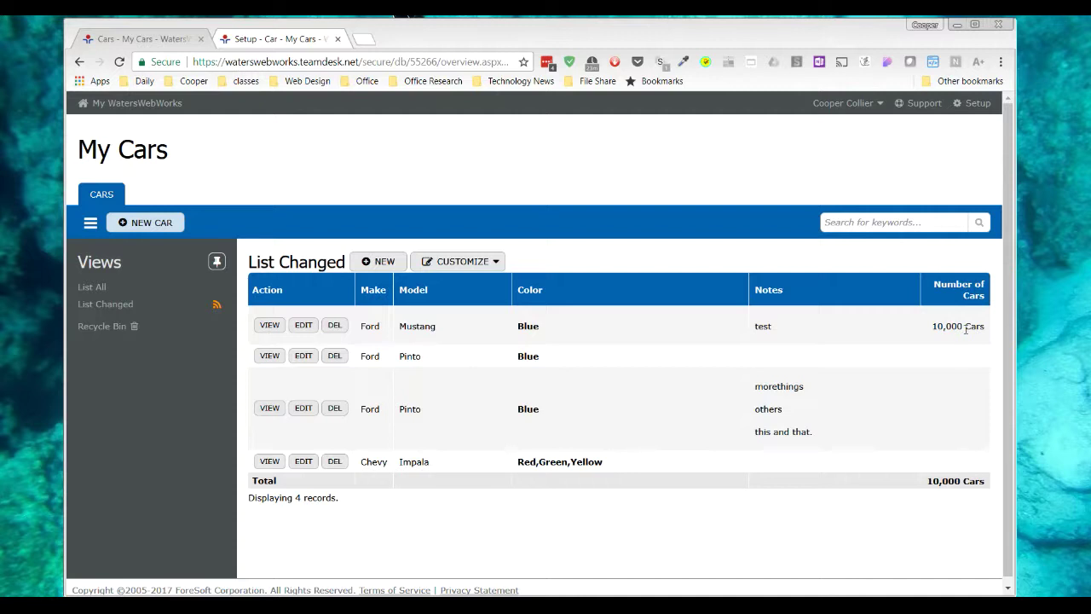
pyautogui.moveTo(964, 327); pyautogui.dragTo(935, 332)
pyautogui.moveTo(968, 326)
pyautogui.mouseDown()
pyautogui.moveTo(989, 329)
pyautogui.moveTo(949, 327)
pyautogui.moveTo(969, 323)
pyautogui.mouseUp()
# Add a new Numeric - Currency column named "Price" to the Car table and save it
pyautogui.click(277, 38)
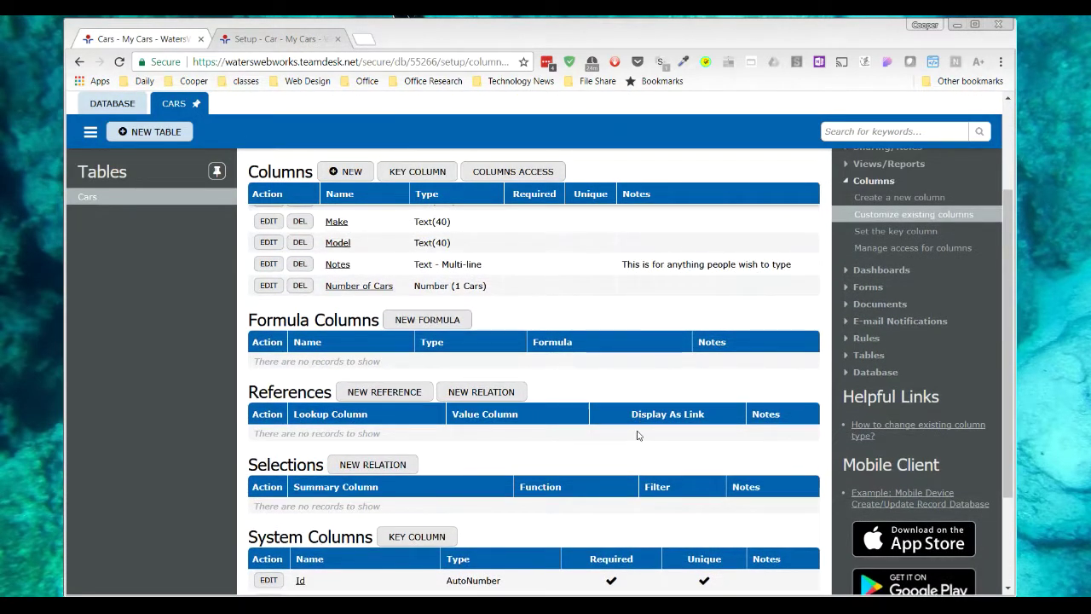
pyautogui.scroll(1, 637, 434)
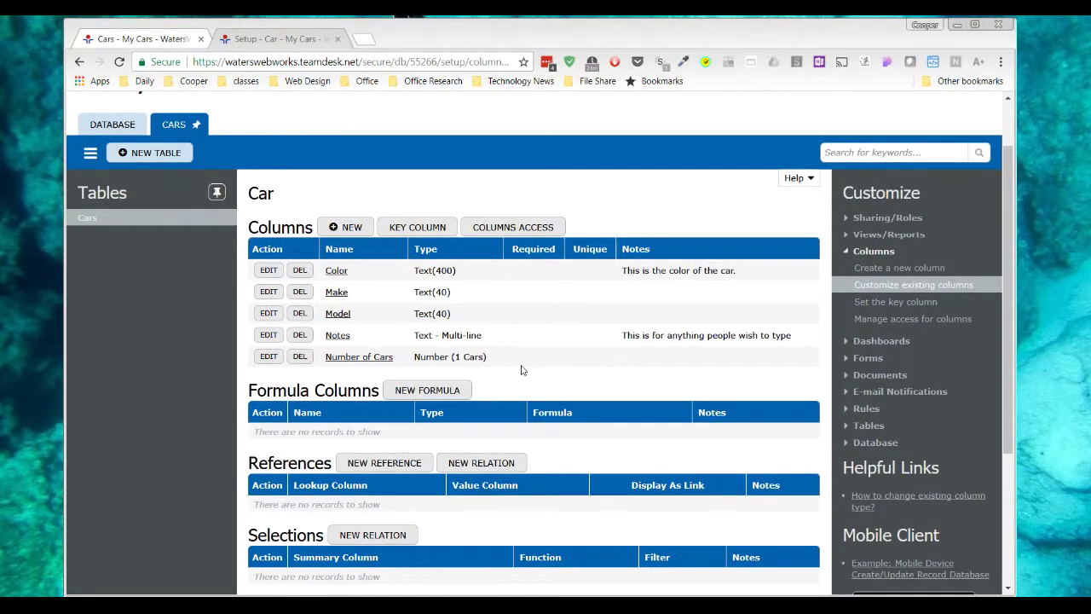
pyautogui.click(356, 228)
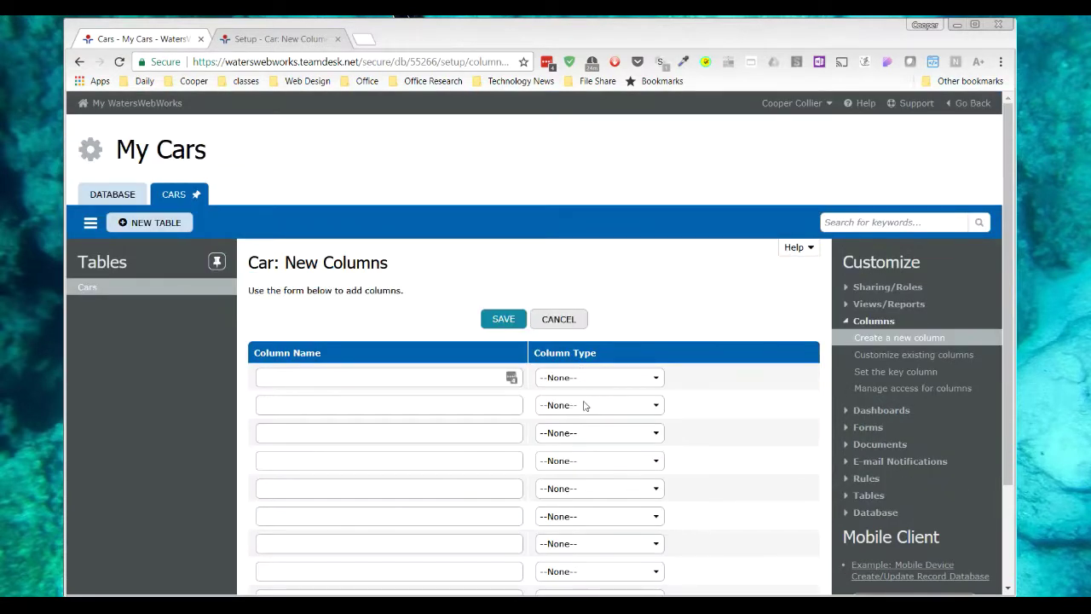
pyautogui.click(628, 383)
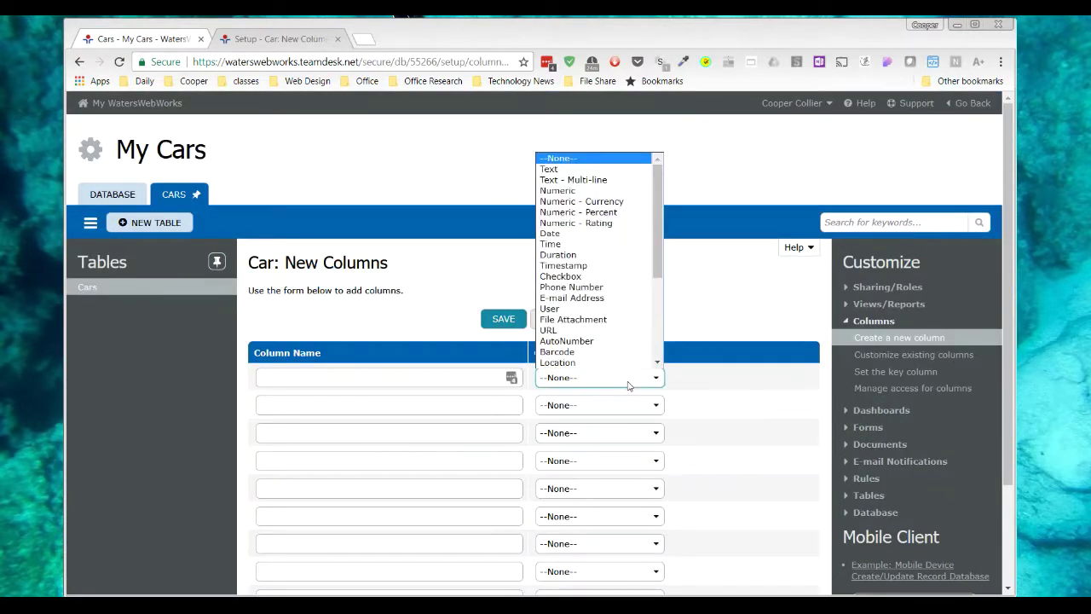
pyautogui.click(621, 203)
pyautogui.click(376, 375)
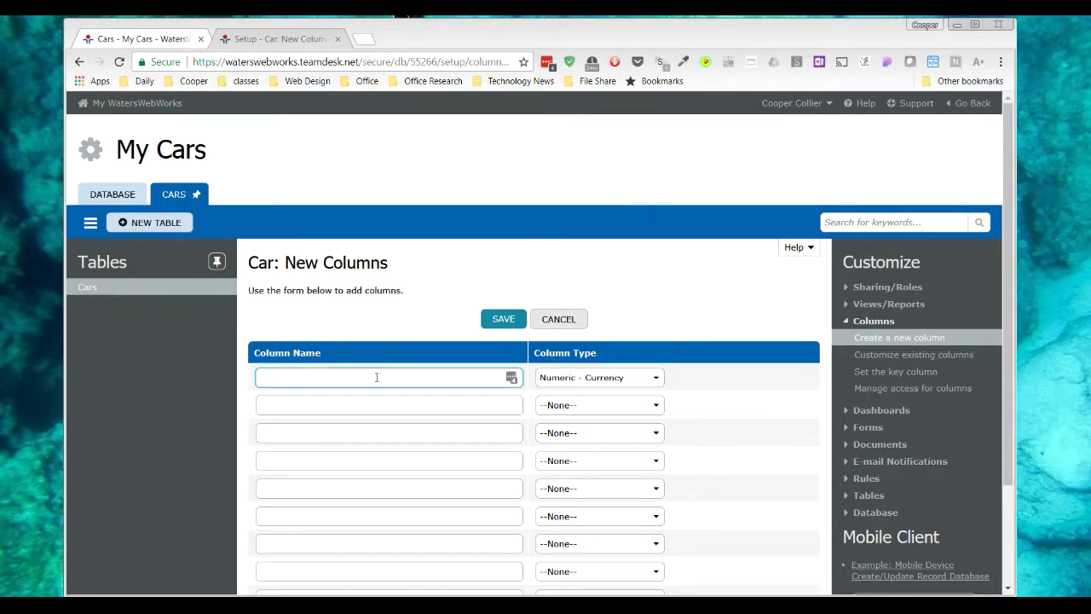
pyautogui.write('Price')
pyautogui.click(504, 321)
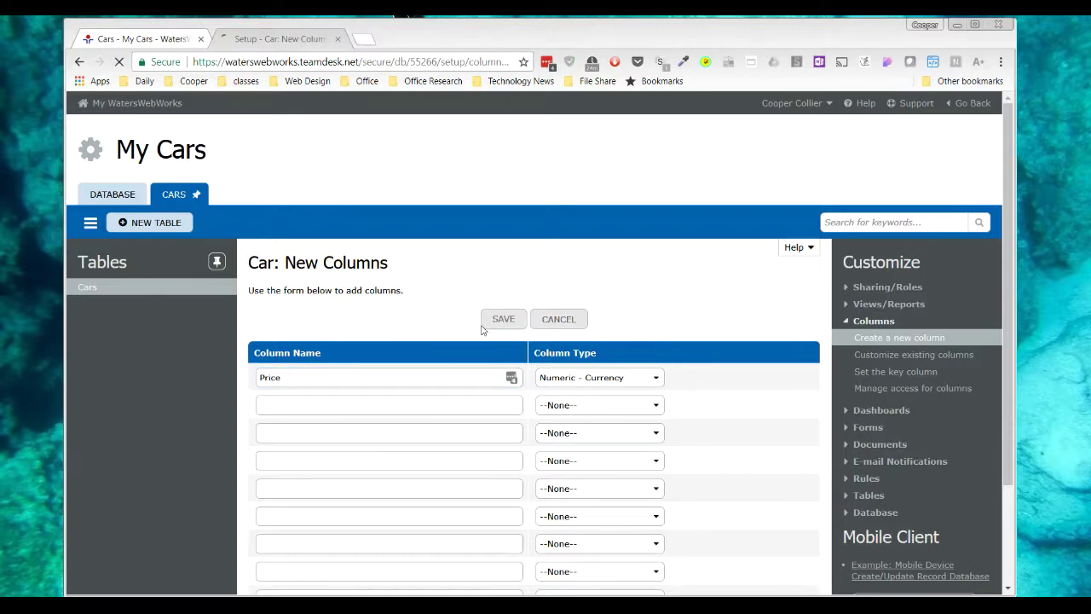
# Review the Price column's currency options and save the column with its default settings
pyautogui.scroll(-3, 559, 281)
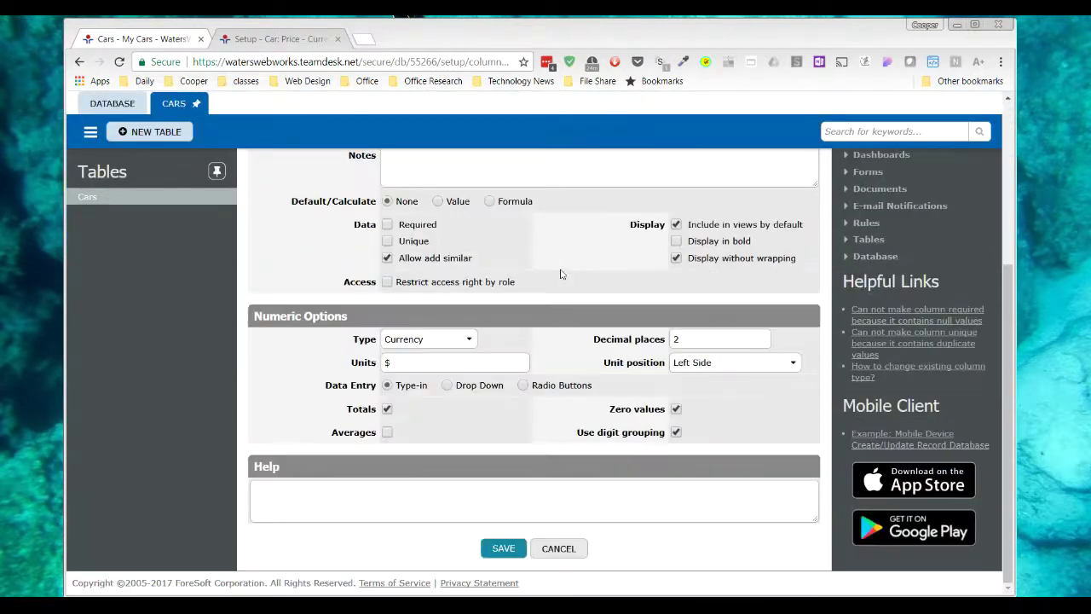
pyautogui.click(414, 364)
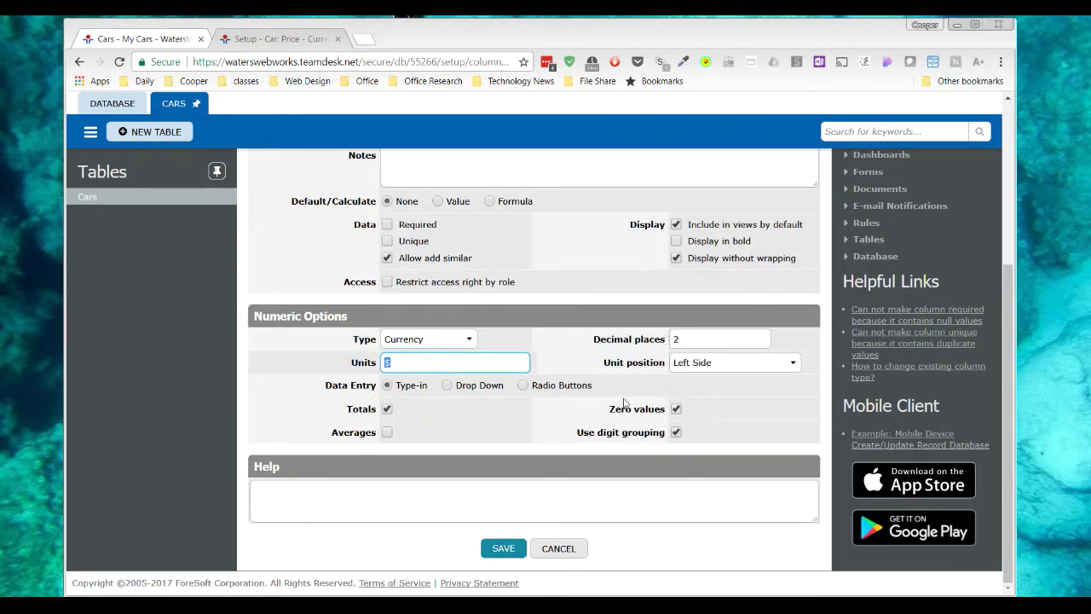
pyautogui.click(502, 553)
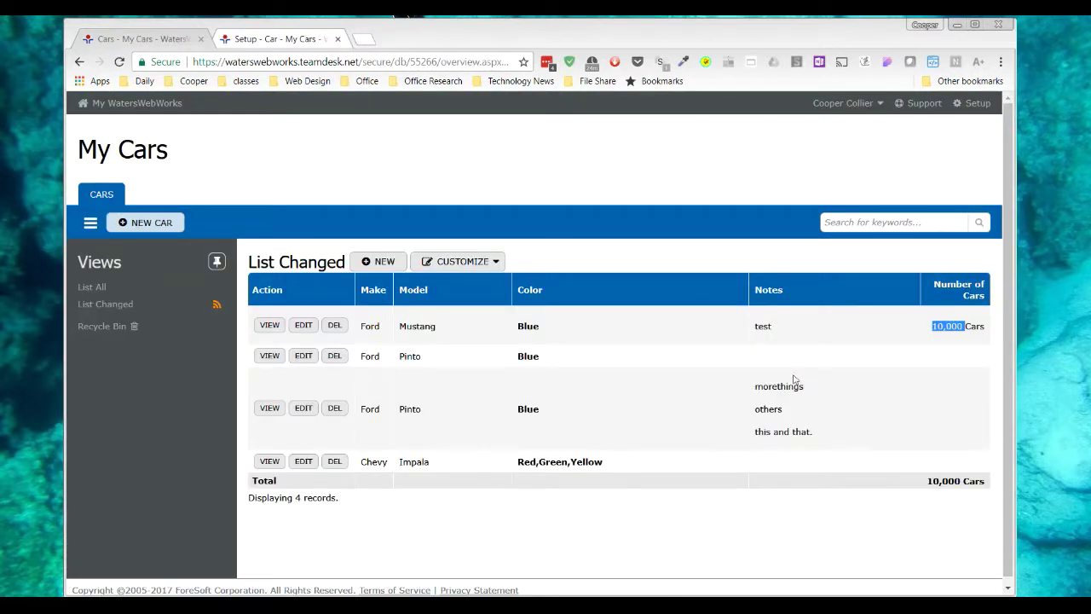
# Refresh the car list, set the Ford Mustang's Price to 10000, save the record and check the value's currency formatting
pyautogui.press('F5')
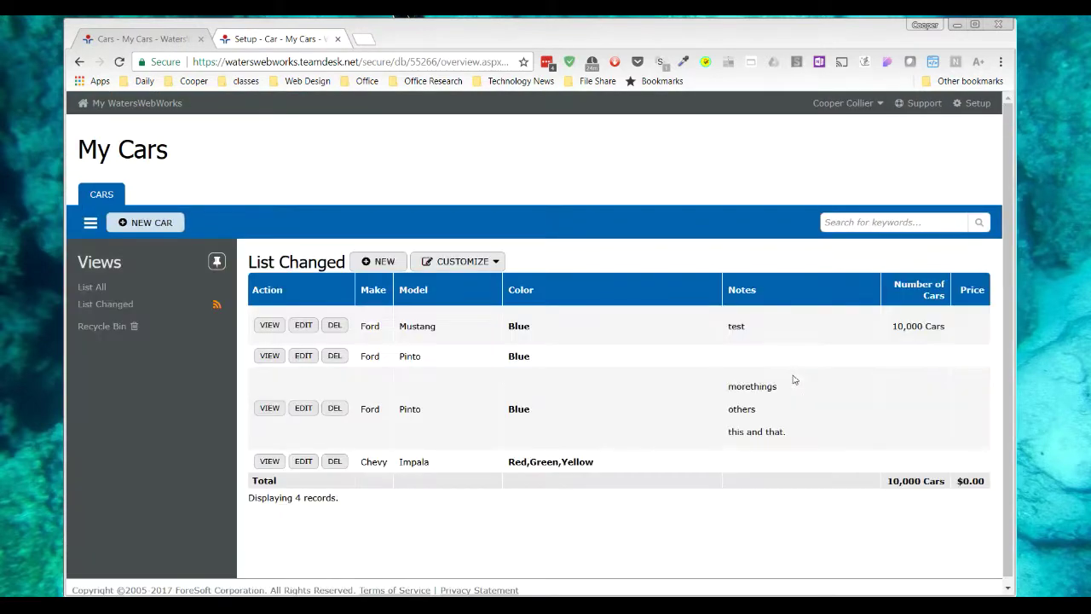
pyautogui.click(303, 325)
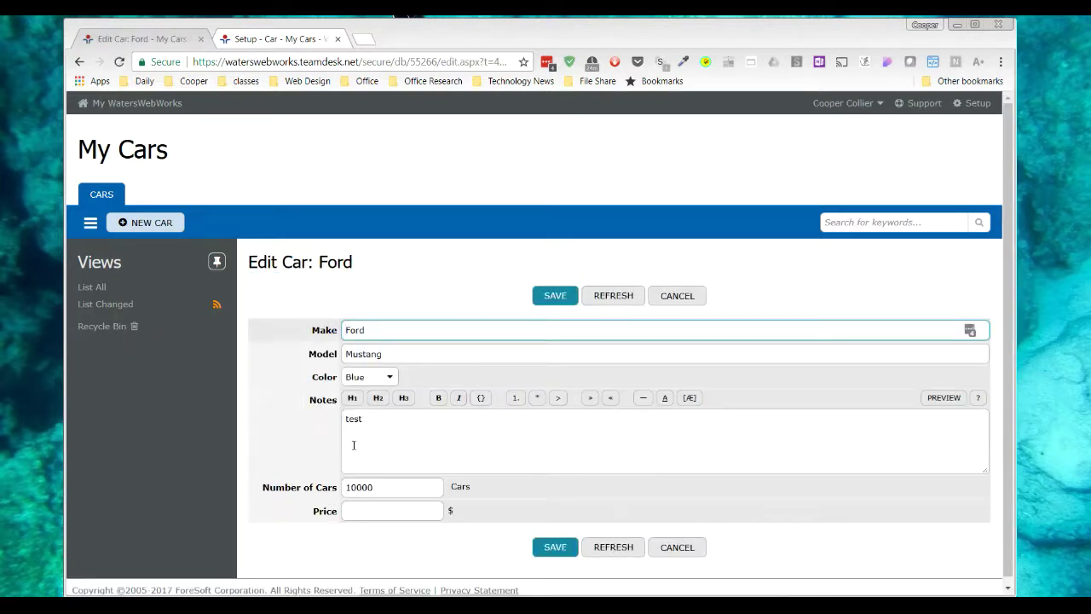
pyautogui.click(365, 512)
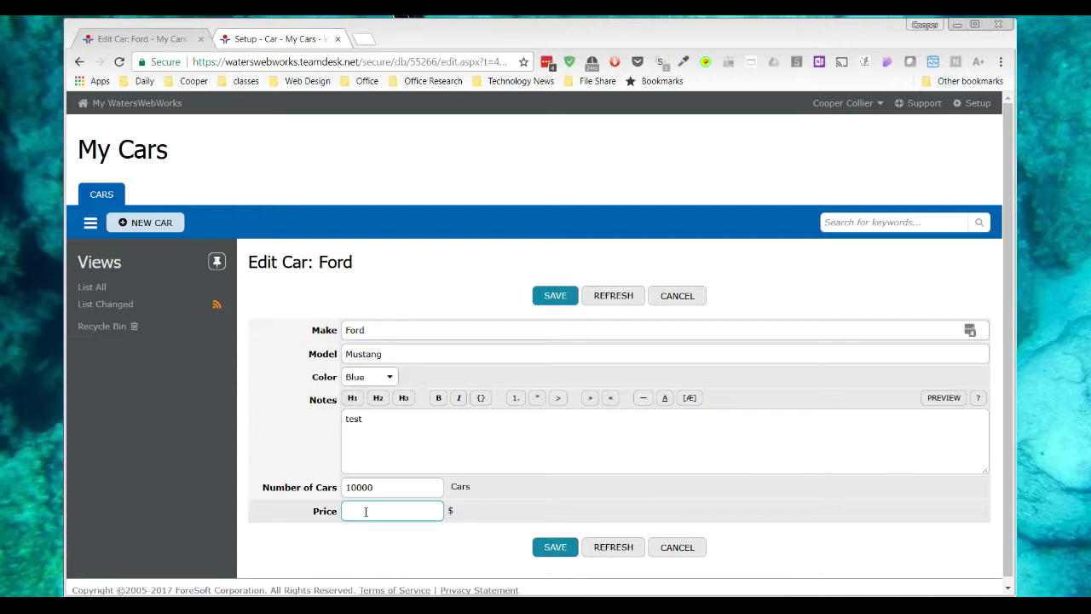
pyautogui.write('10000')
pyautogui.click(550, 548)
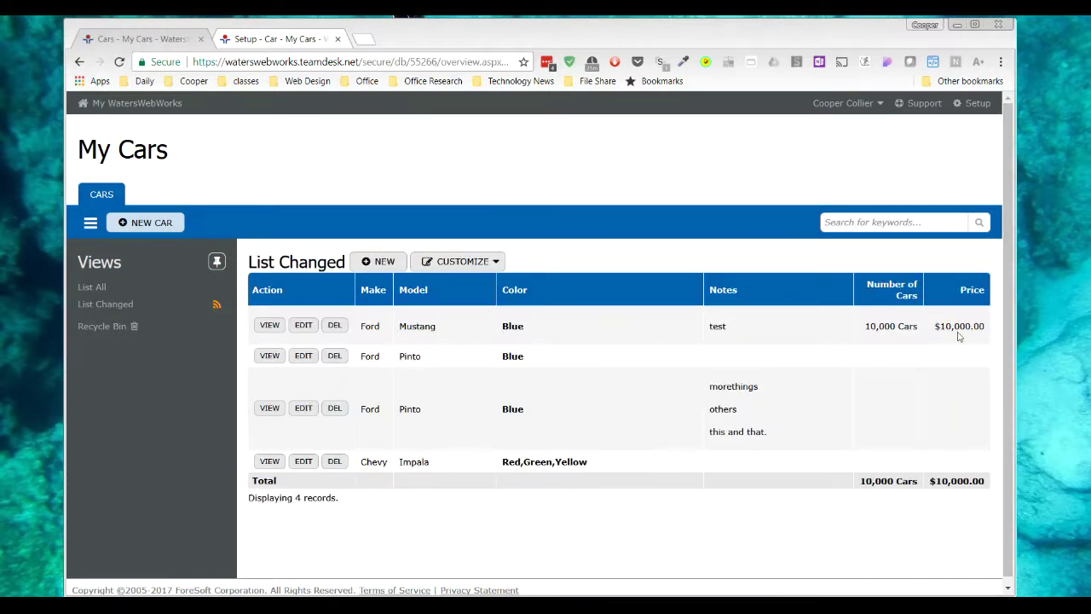
pyautogui.moveTo(944, 326); pyautogui.dragTo(972, 327)
# Add a new Numeric - Percent column named "Tax Rate" to the Car table and save it
pyautogui.click(298, 40)
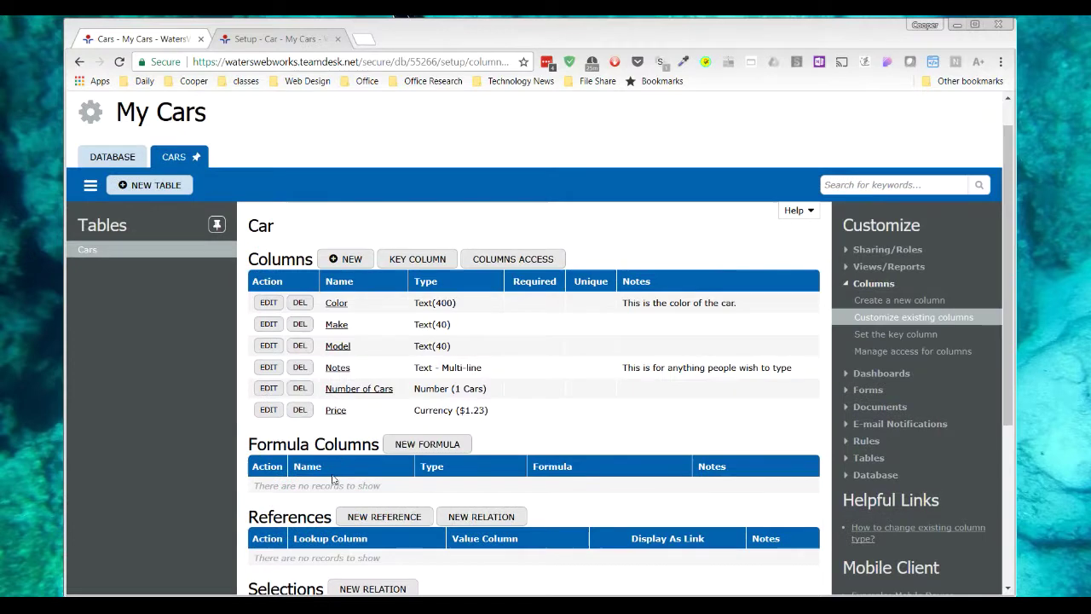
pyautogui.click(354, 264)
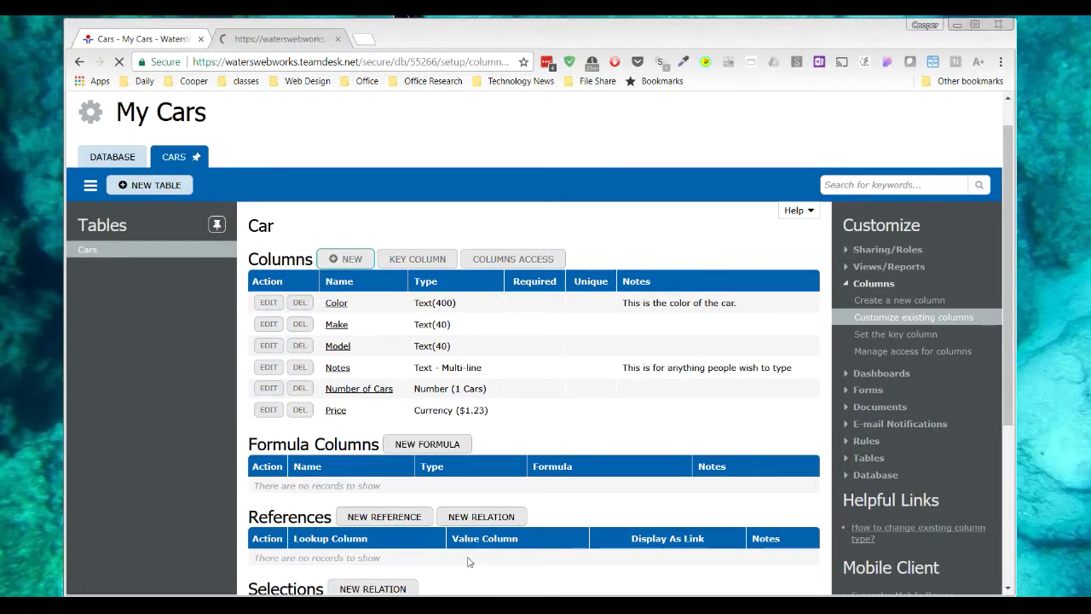
pyautogui.scroll(-2, 597, 384)
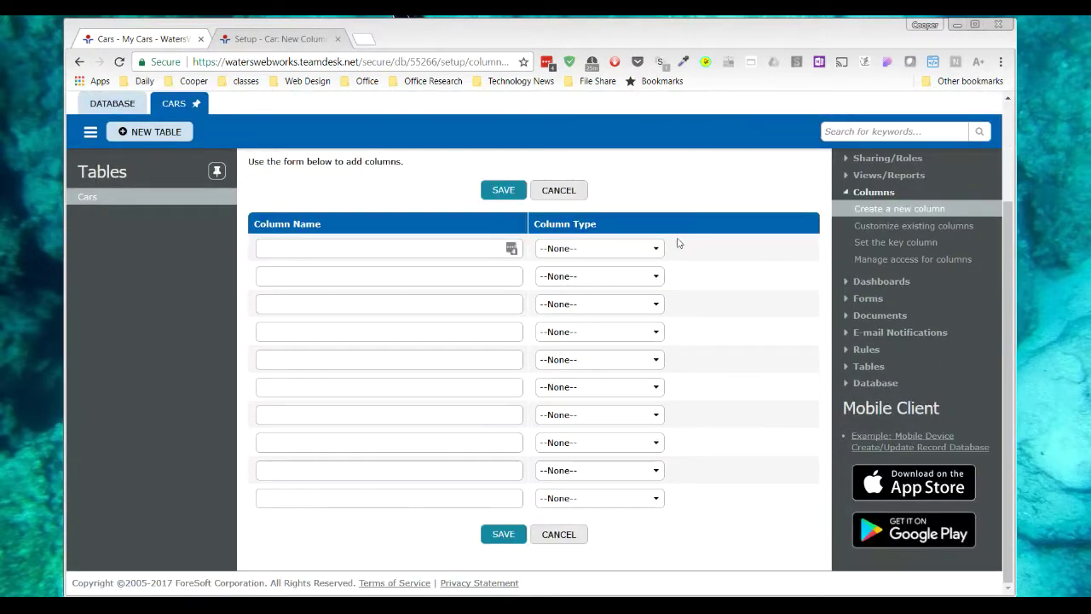
pyautogui.click(659, 249)
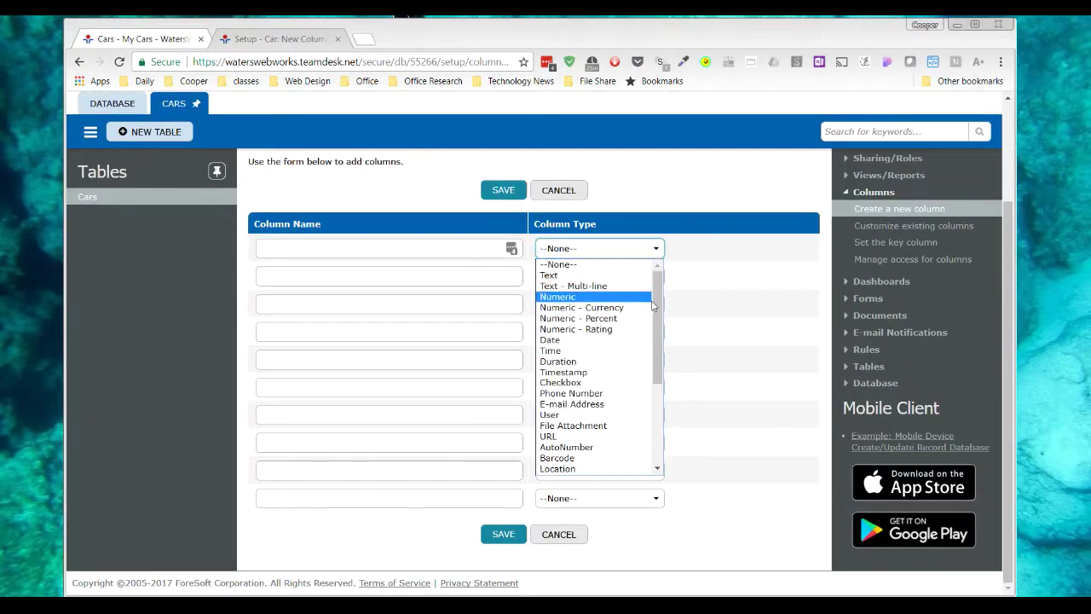
pyautogui.click(612, 318)
pyautogui.click(332, 249)
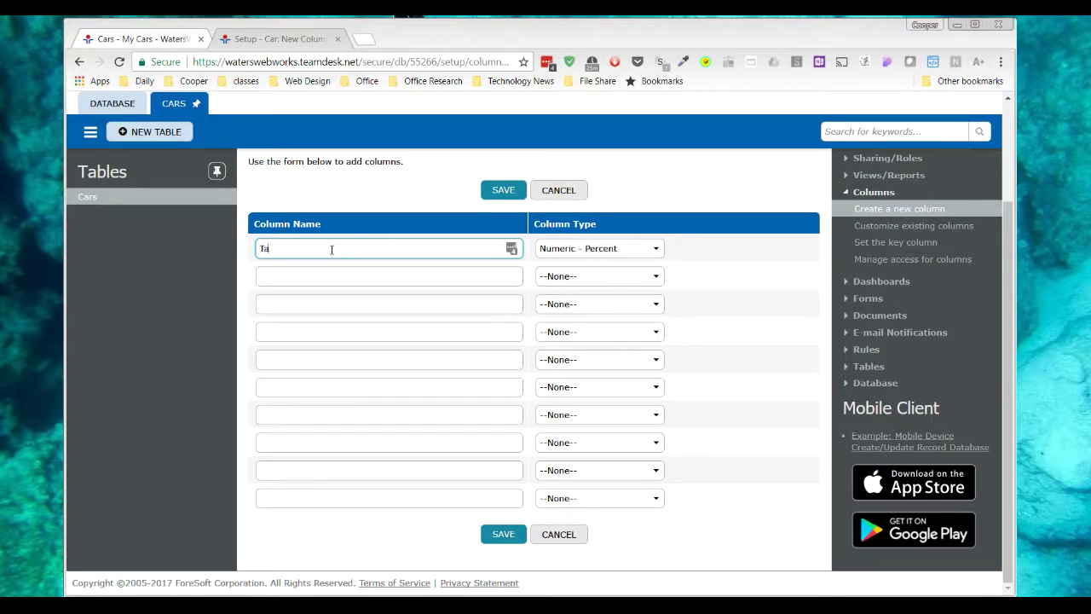
pyautogui.write('Tax Rate')
pyautogui.click(503, 191)
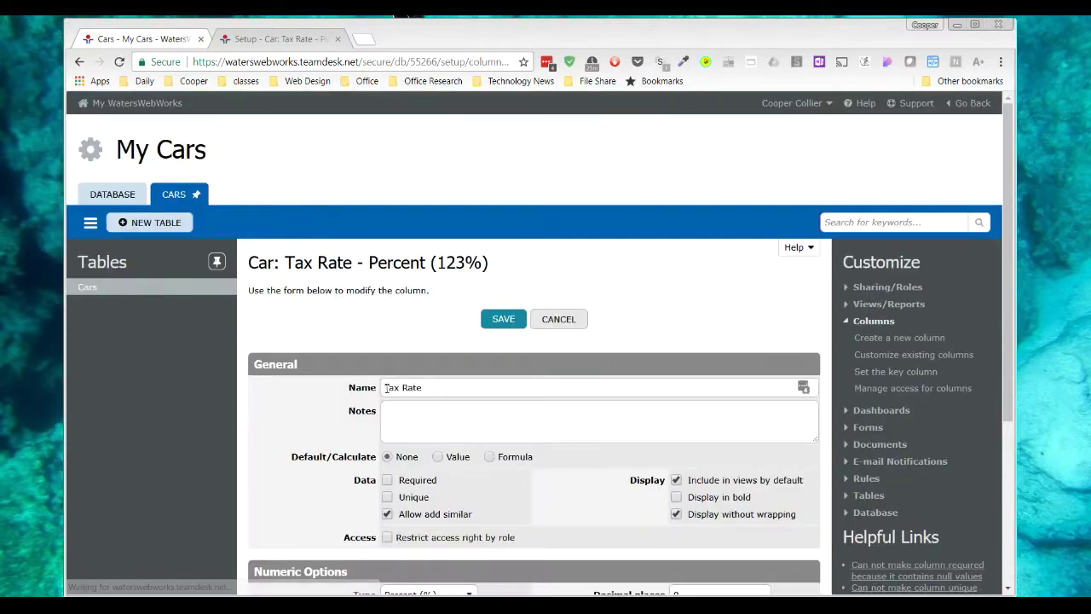
# Review the Tax Rate column's numeric options, including its % unit, and save the column with its default settings
pyautogui.scroll(-5, 576, 501)
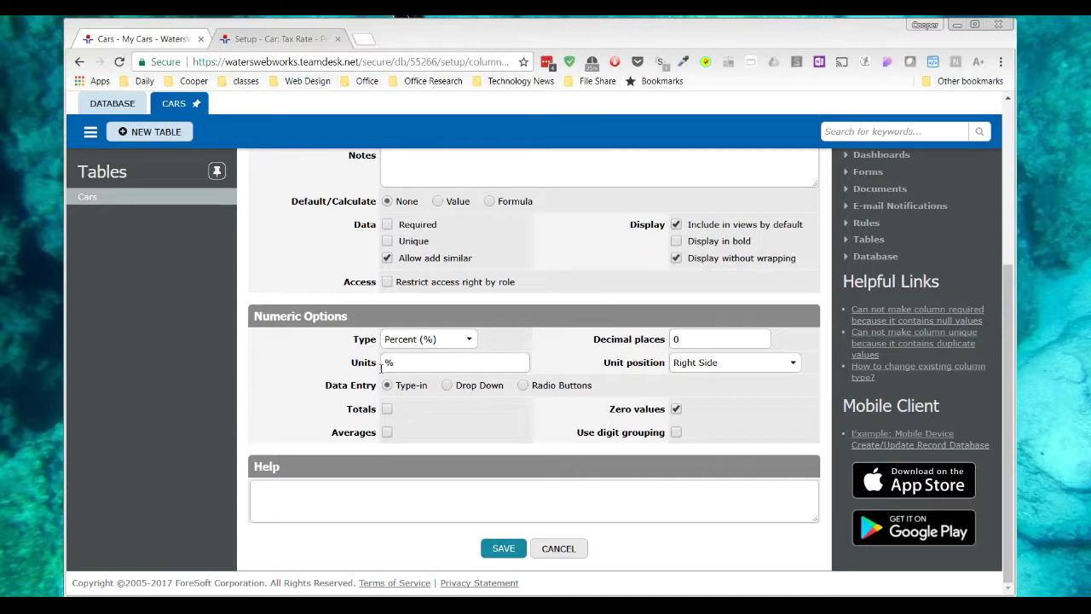
pyautogui.click(401, 362)
pyautogui.hotkey('ctrl', 'a')
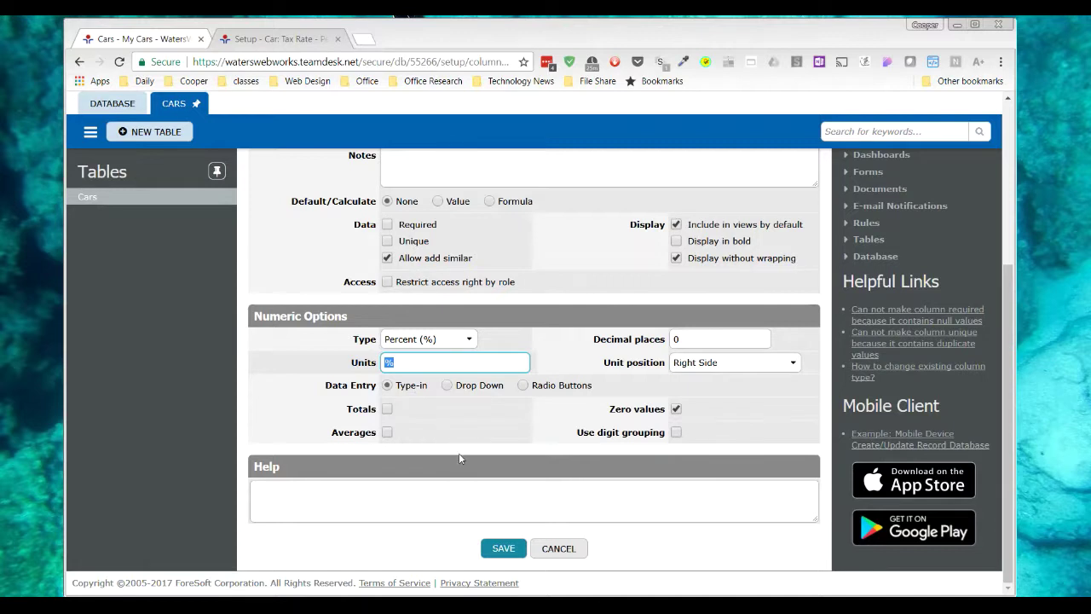
pyautogui.click(503, 550)
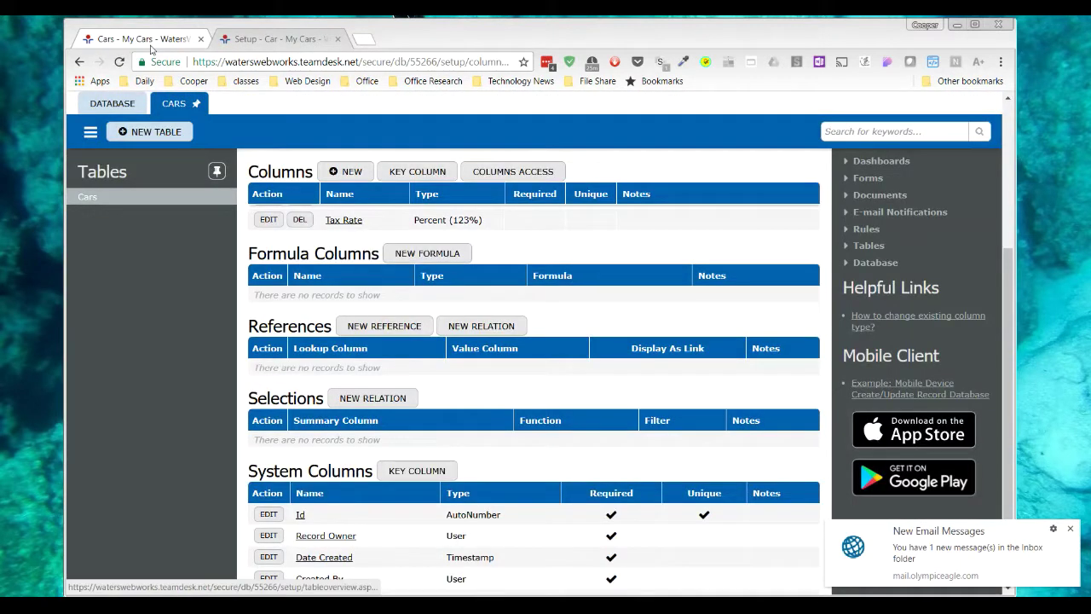
# Refresh the car list, set the Ford Mustang's Tax Rate to 10 and save the record
pyautogui.click(141, 38)
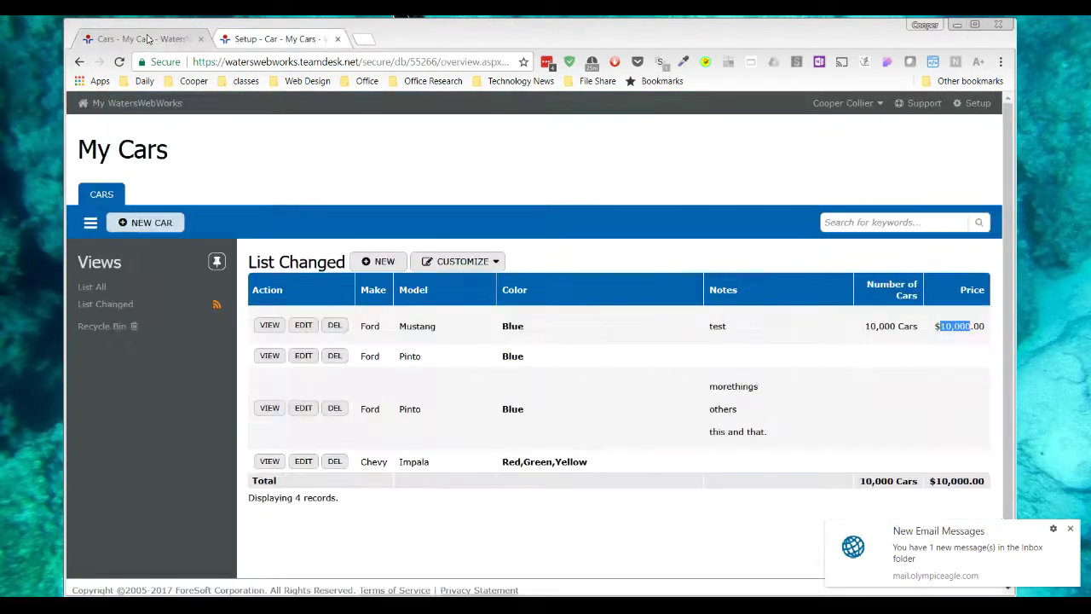
pyautogui.press('F5')
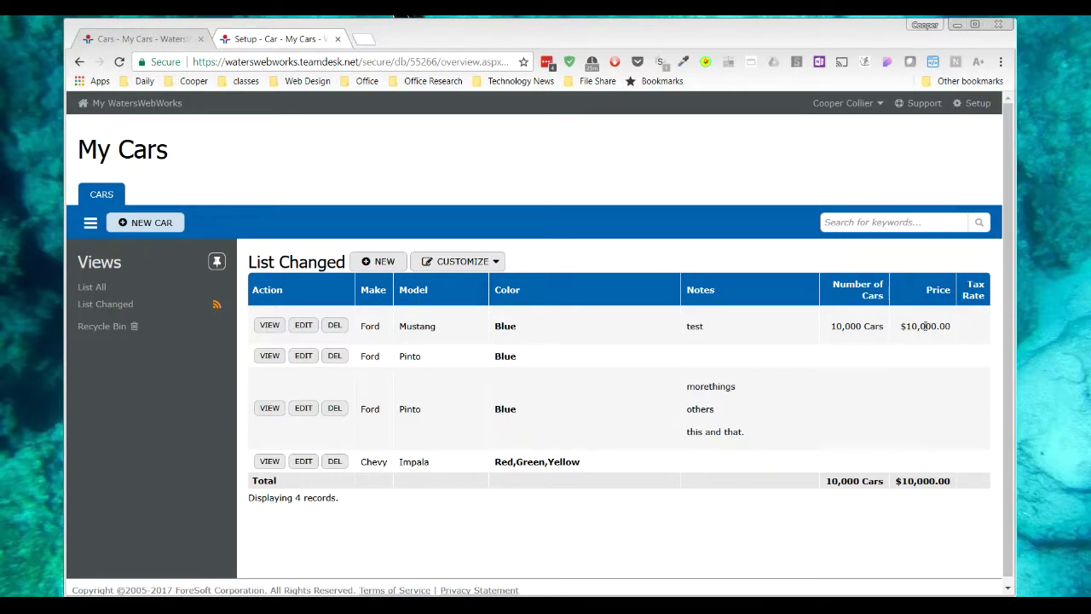
pyautogui.click(304, 325)
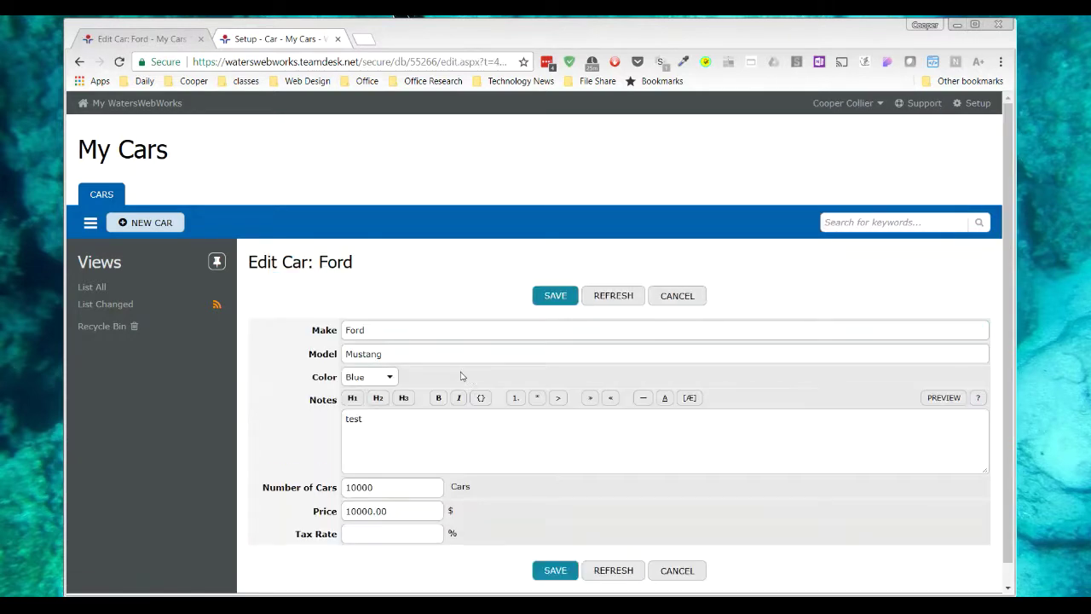
pyautogui.click(369, 536)
pyautogui.write('10')
pyautogui.click(555, 570)
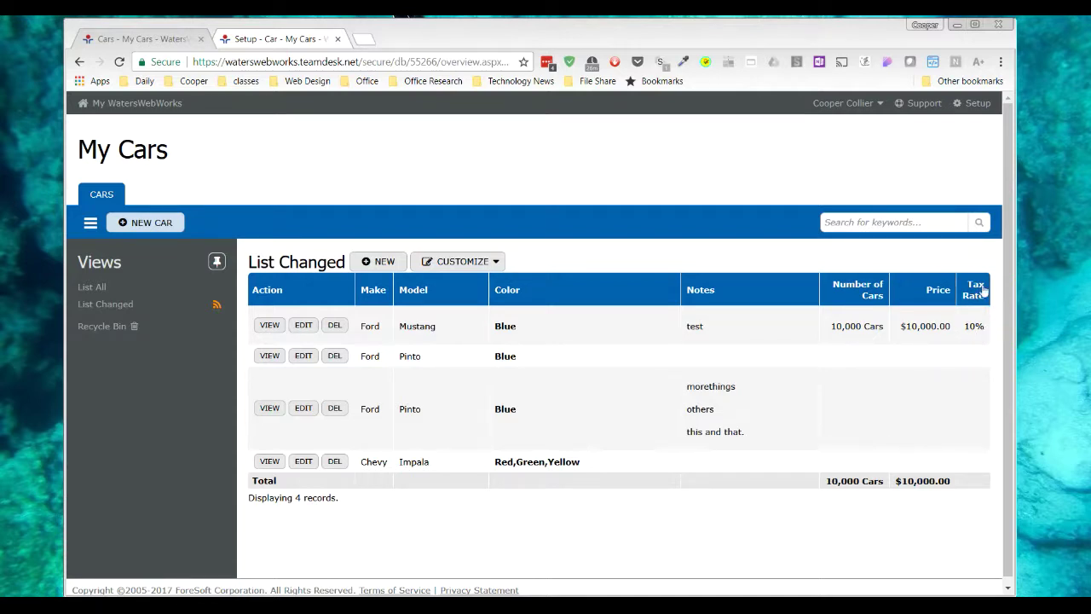
# Check how the Tax Rate value is formatted in the Ford Mustang row of the car list
pyautogui.tripleClick(991, 343)
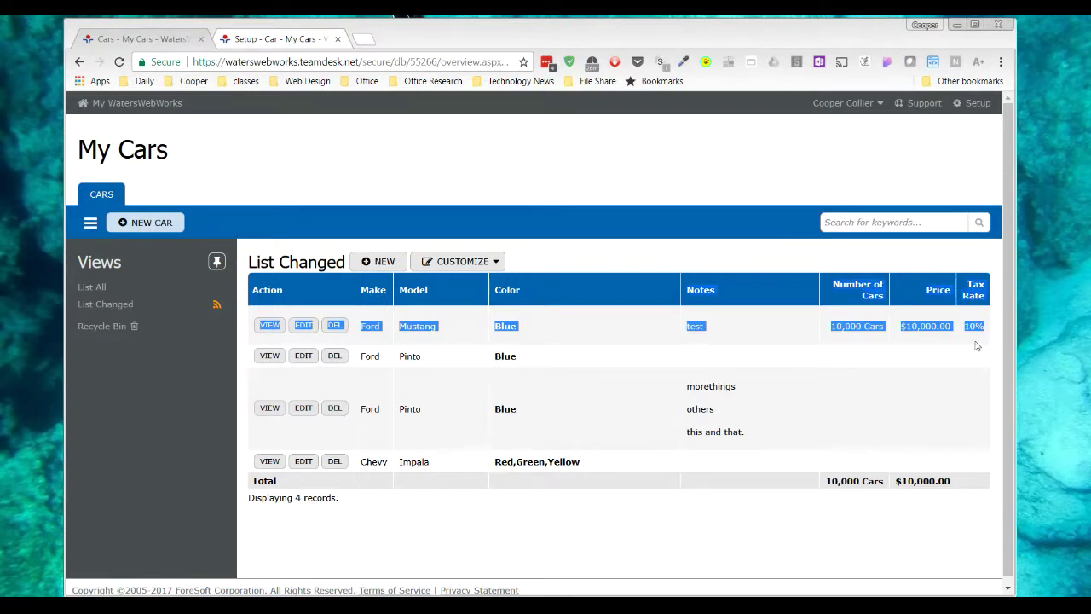
pyautogui.click(974, 346)
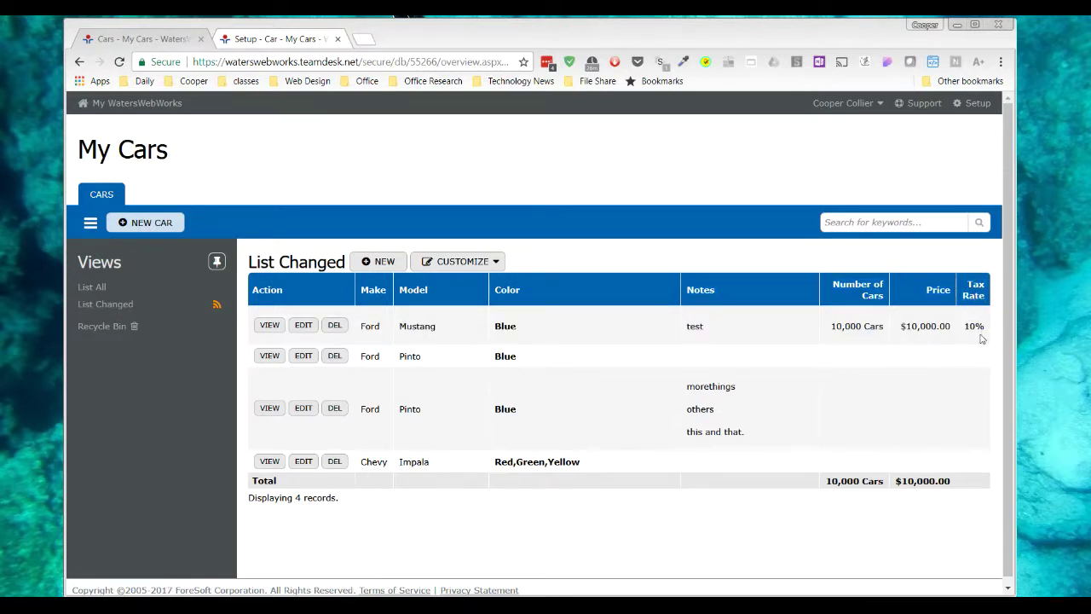
pyautogui.moveTo(975, 326); pyautogui.dragTo(965, 326)
pyautogui.moveTo(983, 326); pyautogui.dragTo(966, 328)
# Add a new Numeric - Rating column named "Rate This Car" to the Car table and save it
pyautogui.click(259, 39)
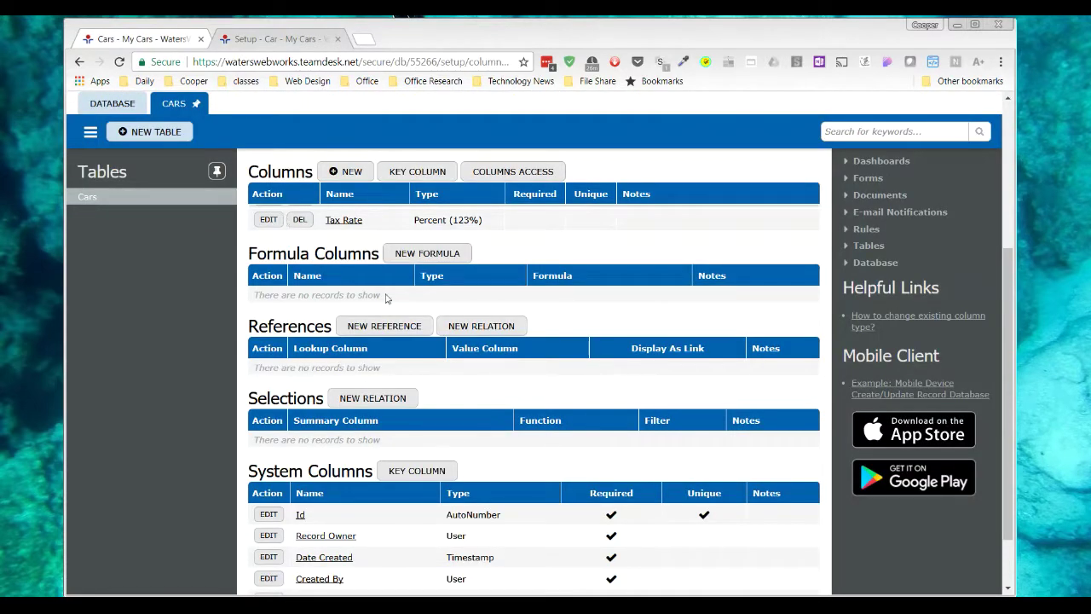
pyautogui.scroll(2, 386, 297)
pyautogui.click(335, 190)
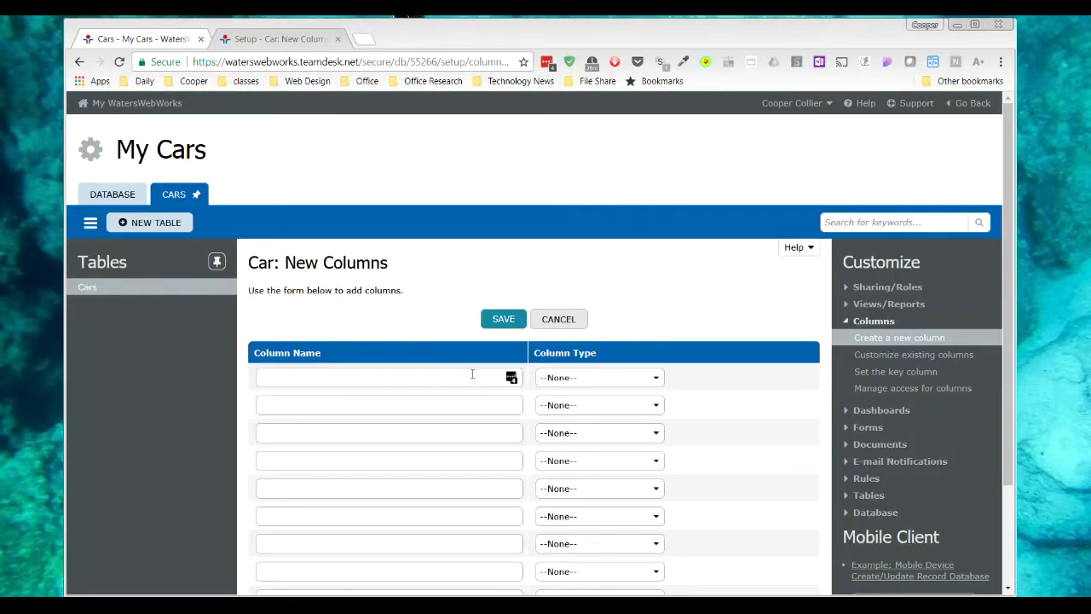
pyautogui.scroll(-1, 684, 312)
pyautogui.click(658, 307)
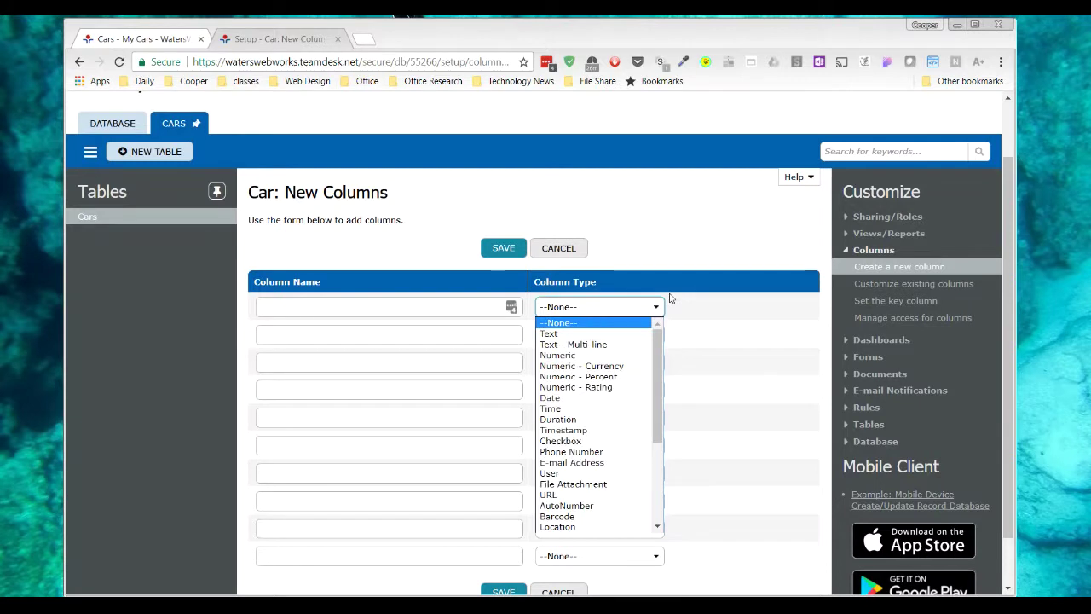
pyautogui.moveTo(662, 355); pyautogui.dragTo(641, 365)
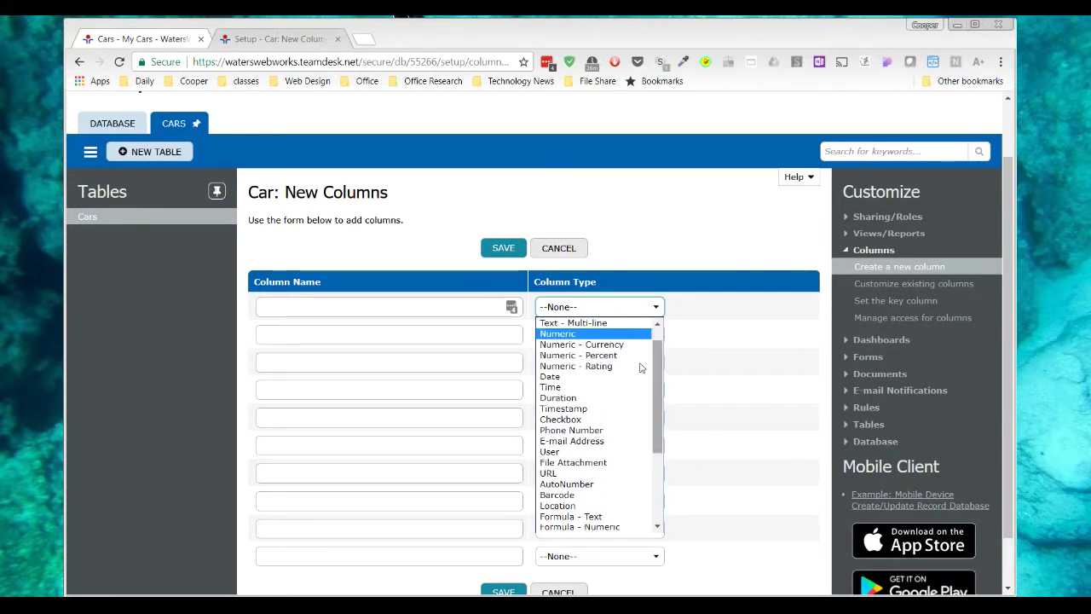
pyautogui.click(619, 368)
pyautogui.click(356, 312)
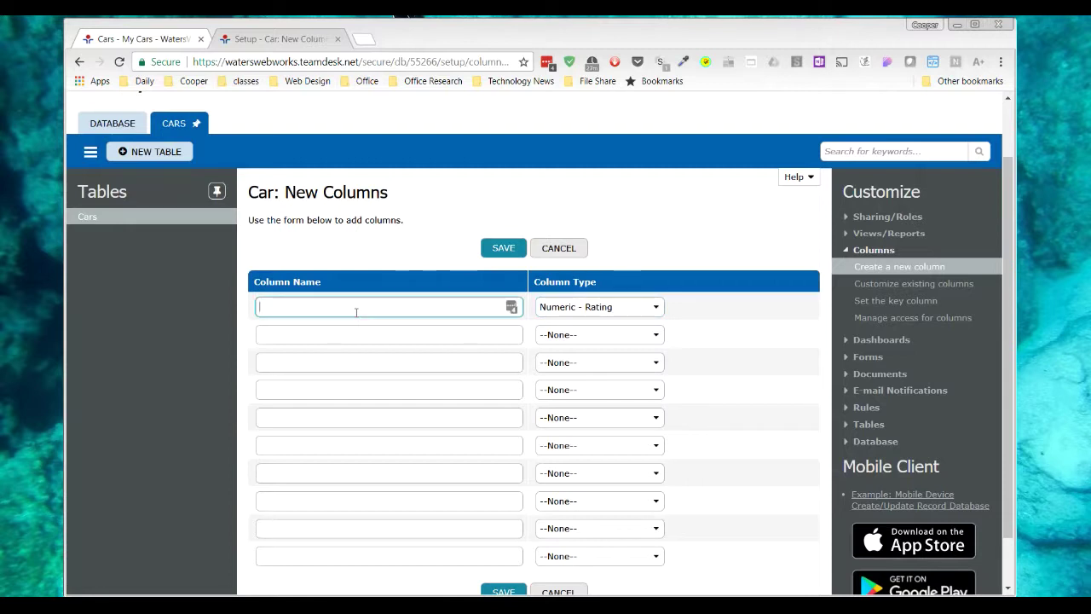
pyautogui.write('Rate This Car')
pyautogui.click(503, 248)
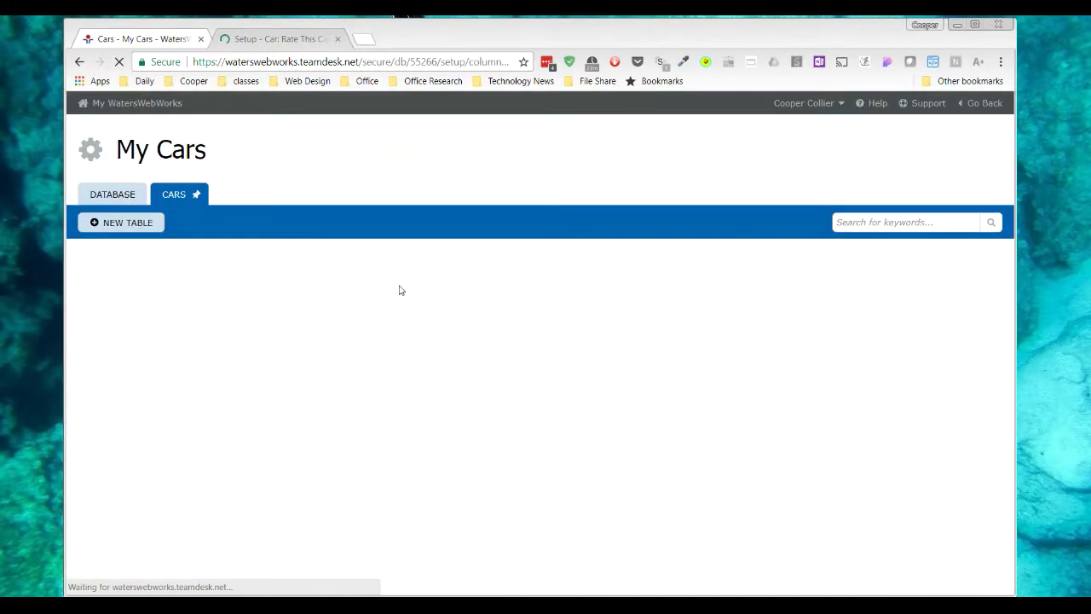
# Review the Rate This Car column's rating type and star choices, and save the column with its default settings
pyautogui.scroll(-3, 487, 392)
pyautogui.scroll(-1, 488, 382)
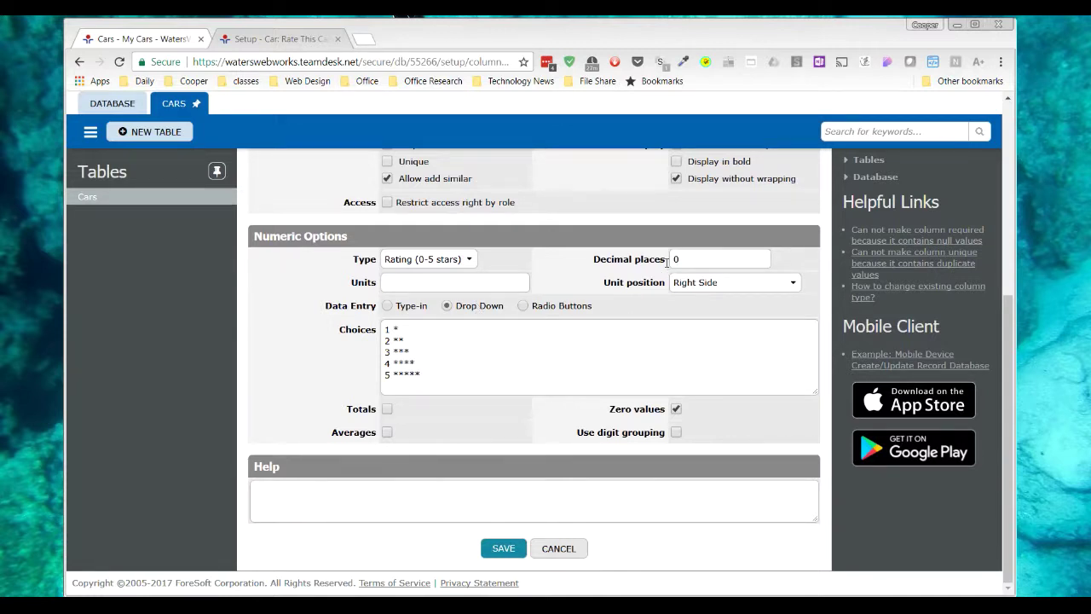
pyautogui.click(452, 261)
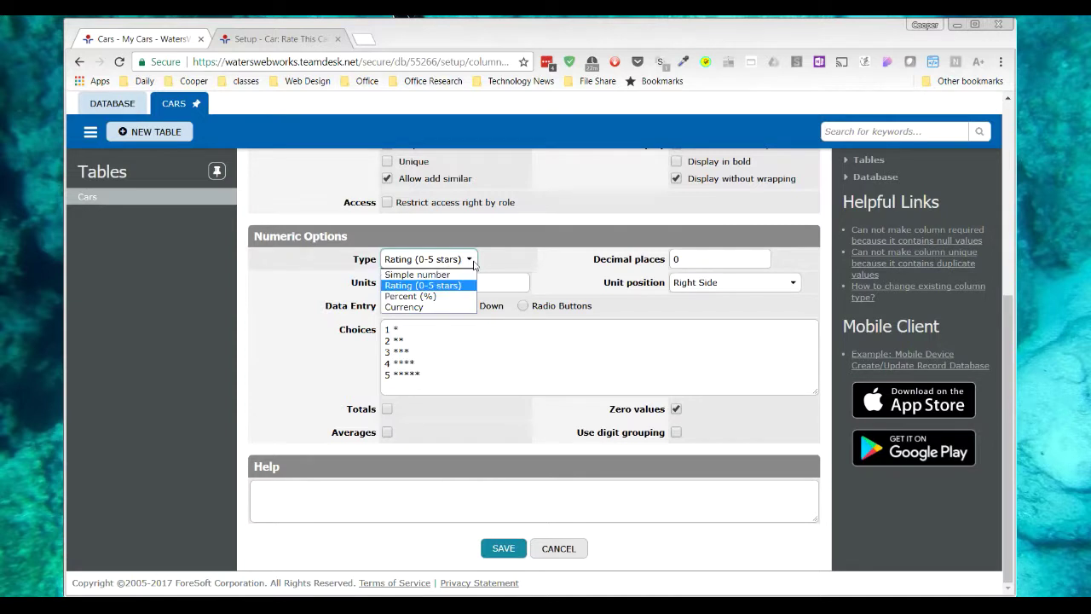
pyautogui.click(449, 287)
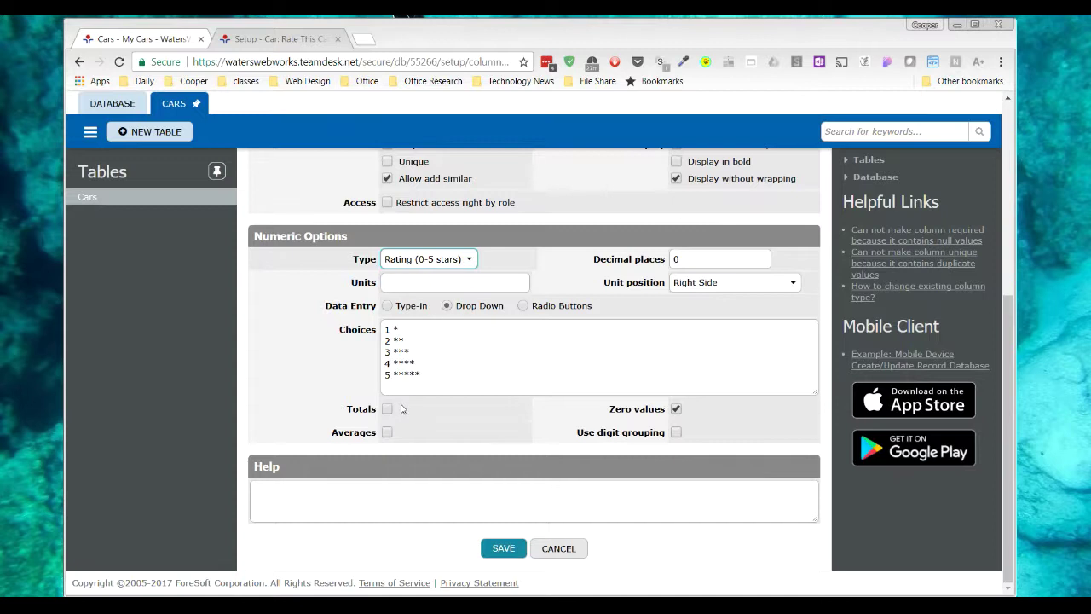
pyautogui.moveTo(394, 329); pyautogui.dragTo(431, 376)
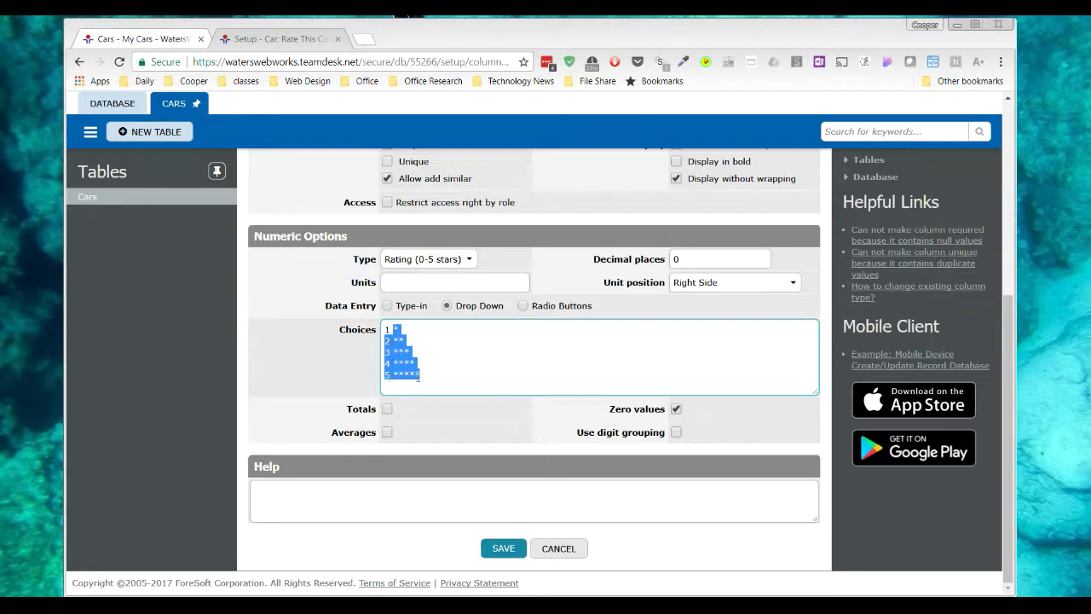
pyautogui.click(456, 371)
pyautogui.moveTo(439, 373); pyautogui.dragTo(395, 336)
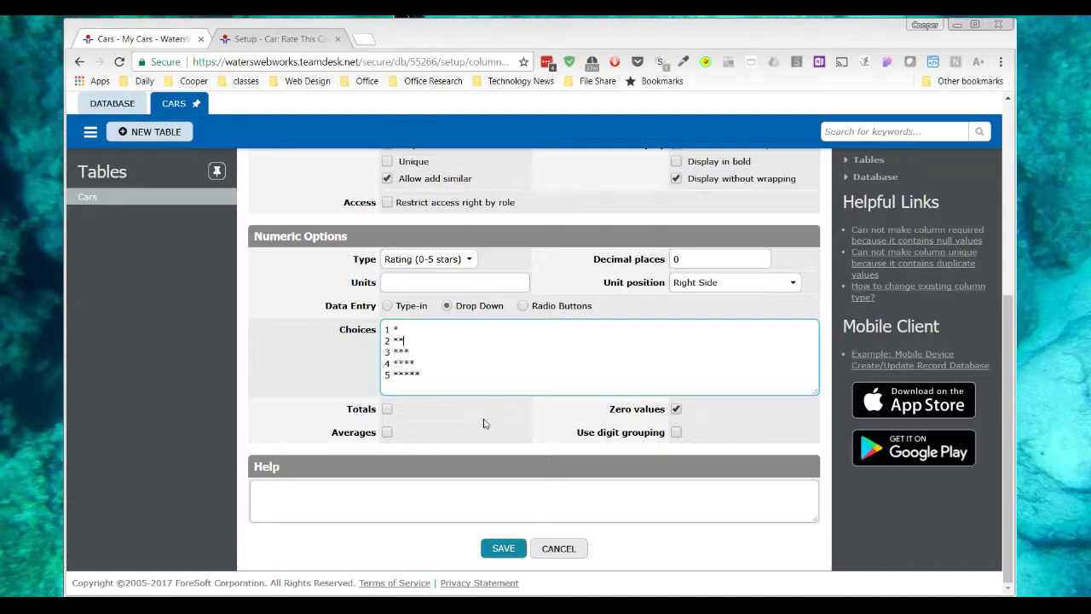
pyautogui.click(487, 552)
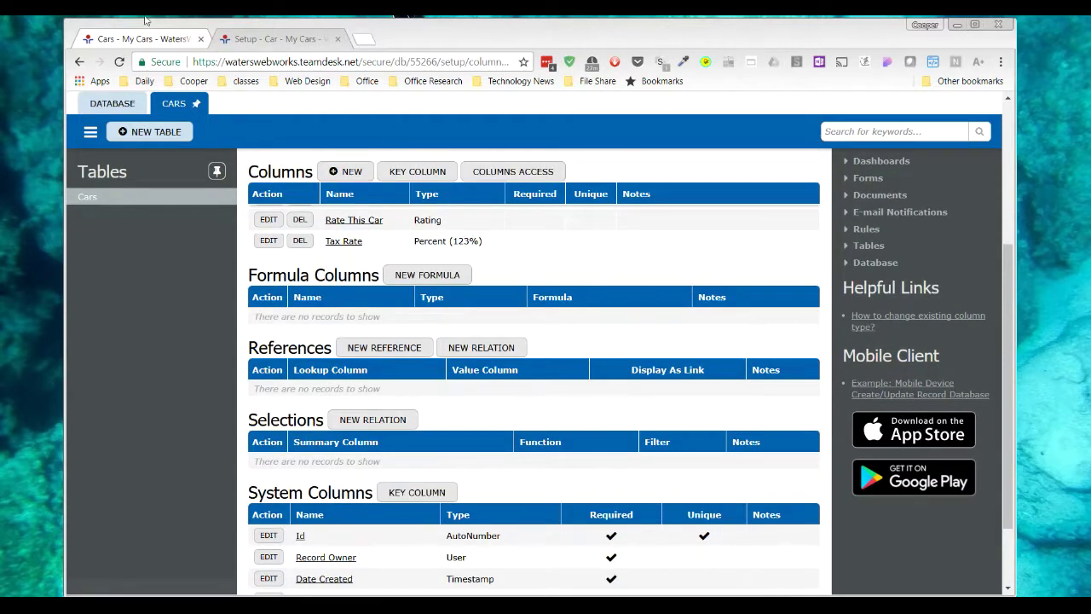
# Refresh the car list, set the Ford Mustang's Rate This Car value to 2 stars and save the record
pyautogui.click(105, 42)
pyautogui.press('F5')
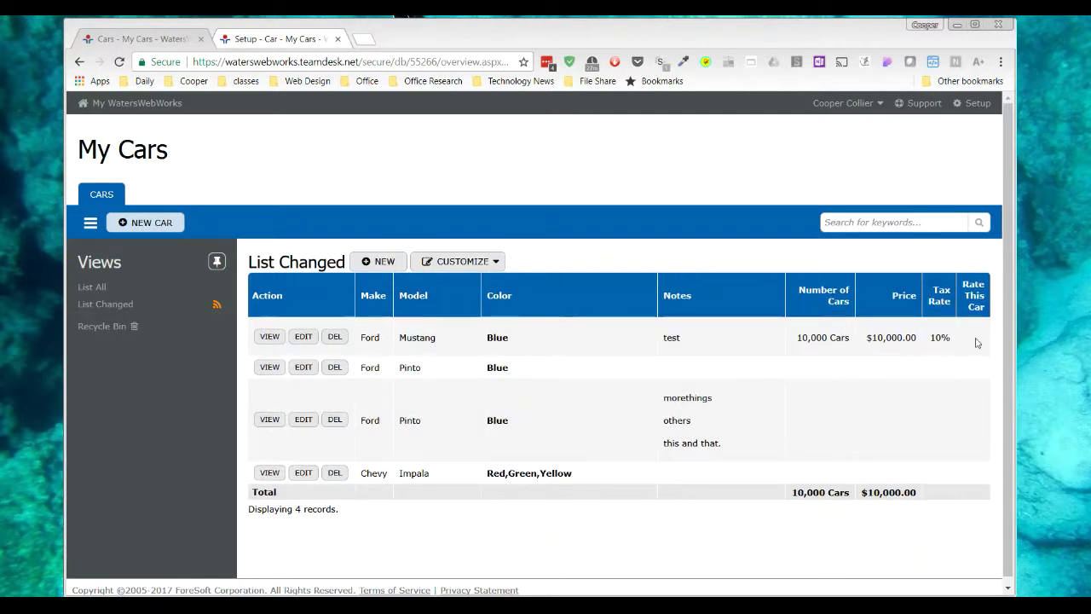
pyautogui.click(308, 342)
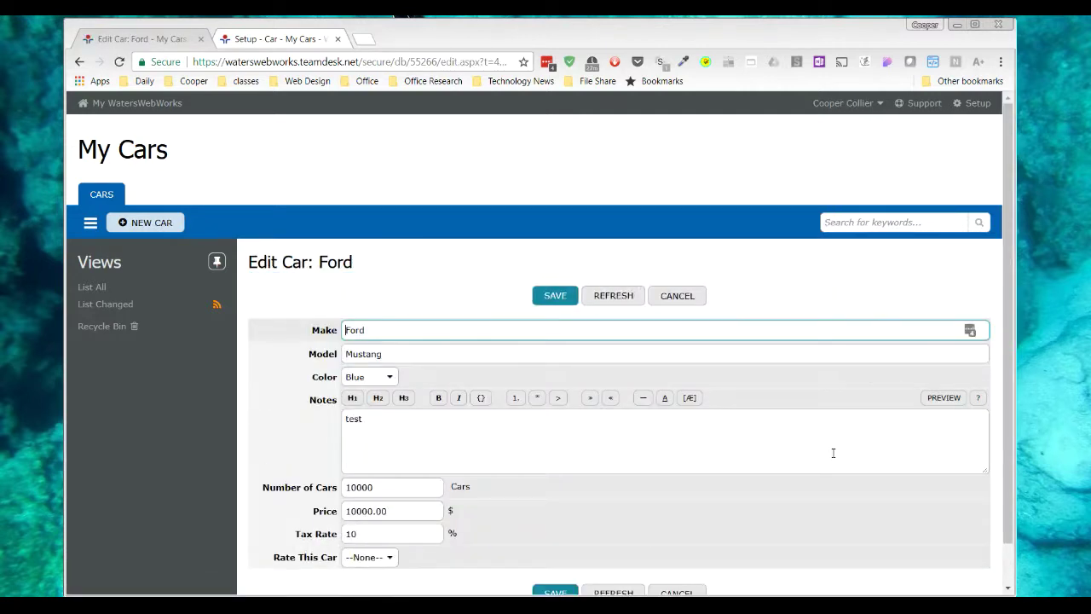
pyautogui.click(389, 563)
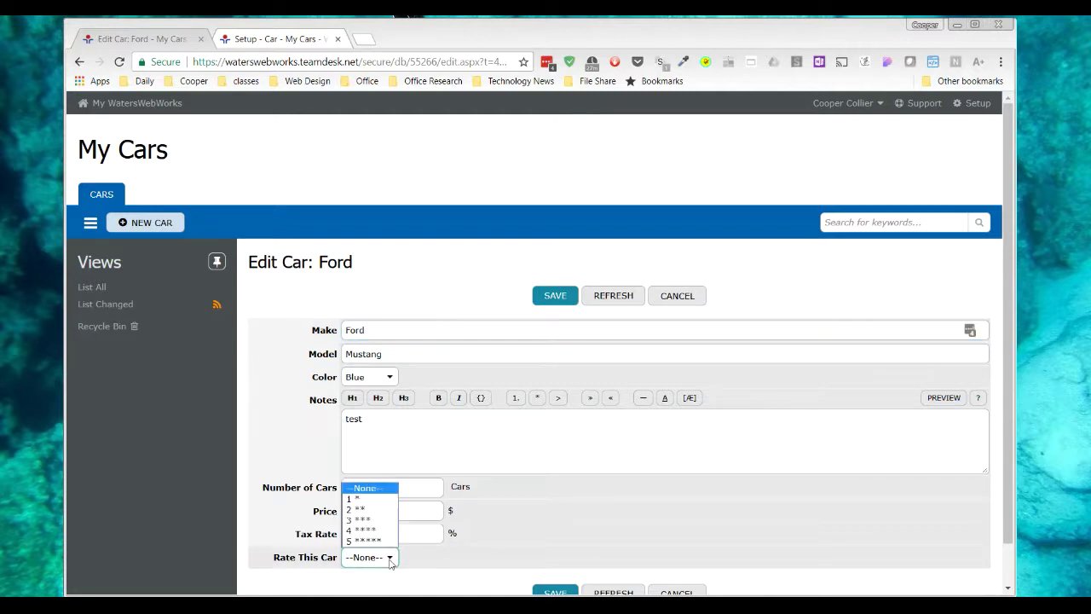
pyautogui.click(362, 509)
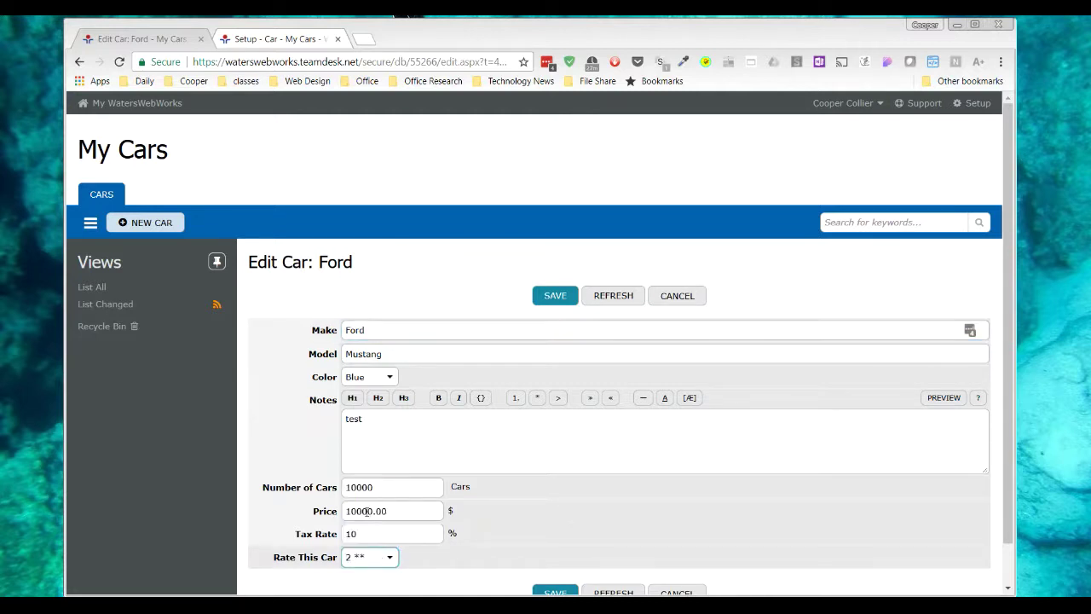
pyautogui.click(555, 296)
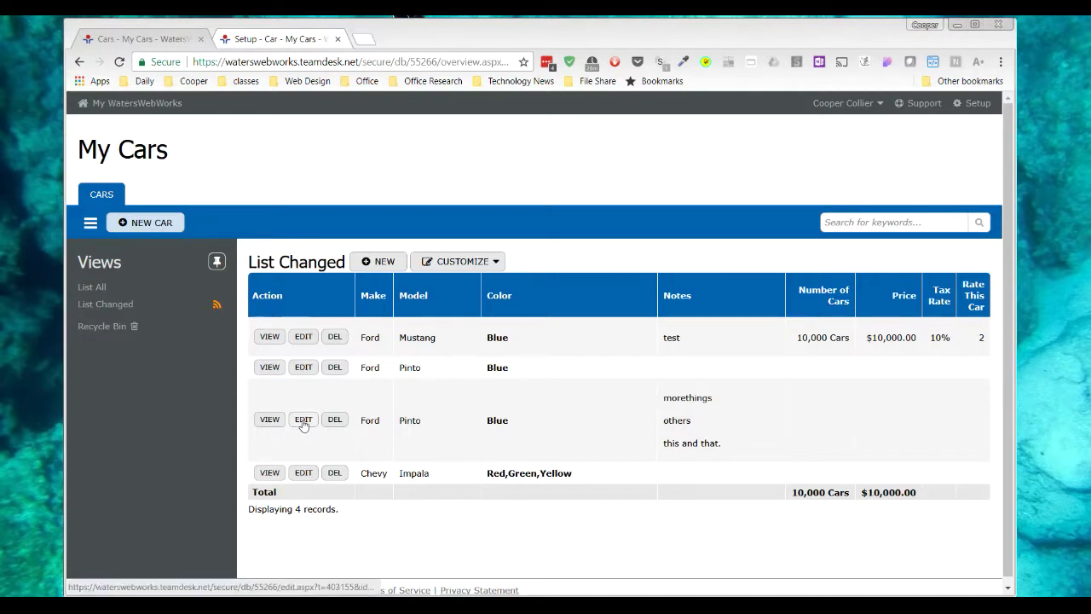
# Give the Ford Pinto without notes a 5-star rating, Number of Cars 1, Price 10 and Tax Rate 10, and save the record
pyautogui.click(302, 368)
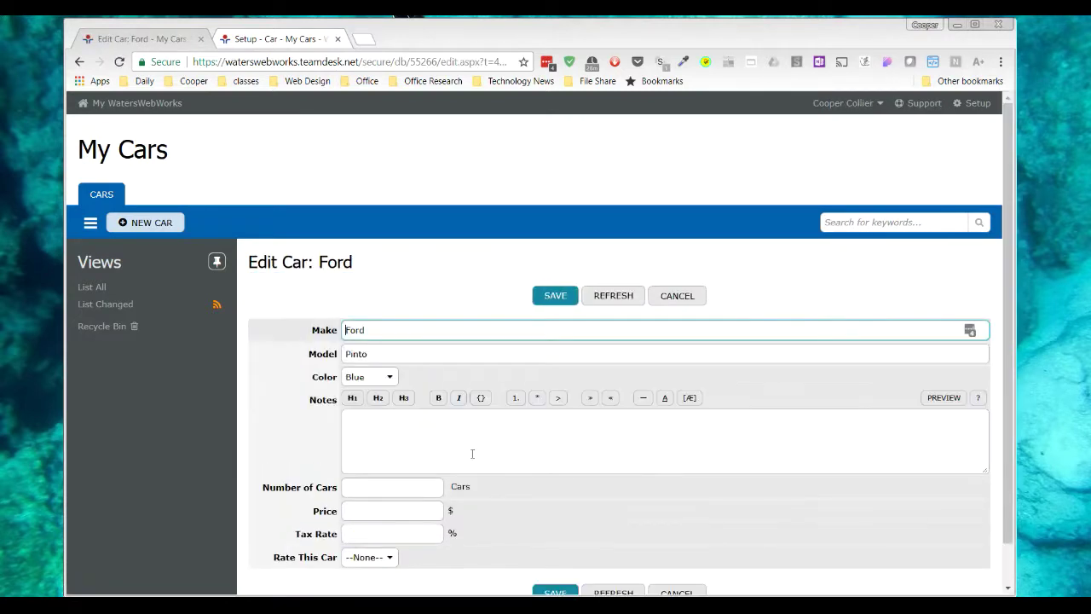
pyautogui.click(392, 565)
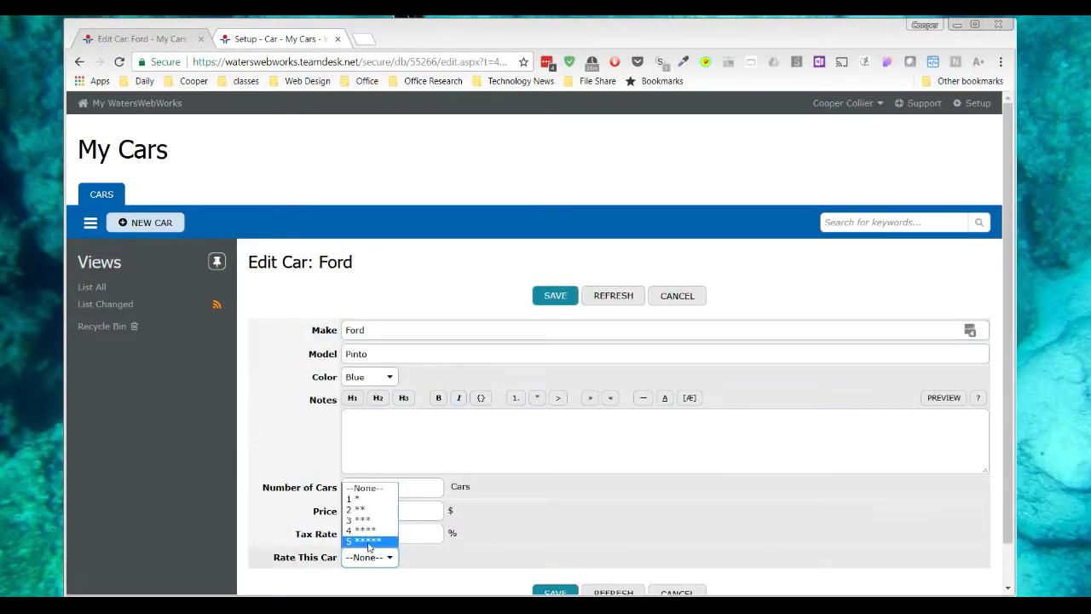
pyautogui.click(375, 548)
pyautogui.click(364, 489)
pyautogui.write('1')
pyautogui.click(364, 510)
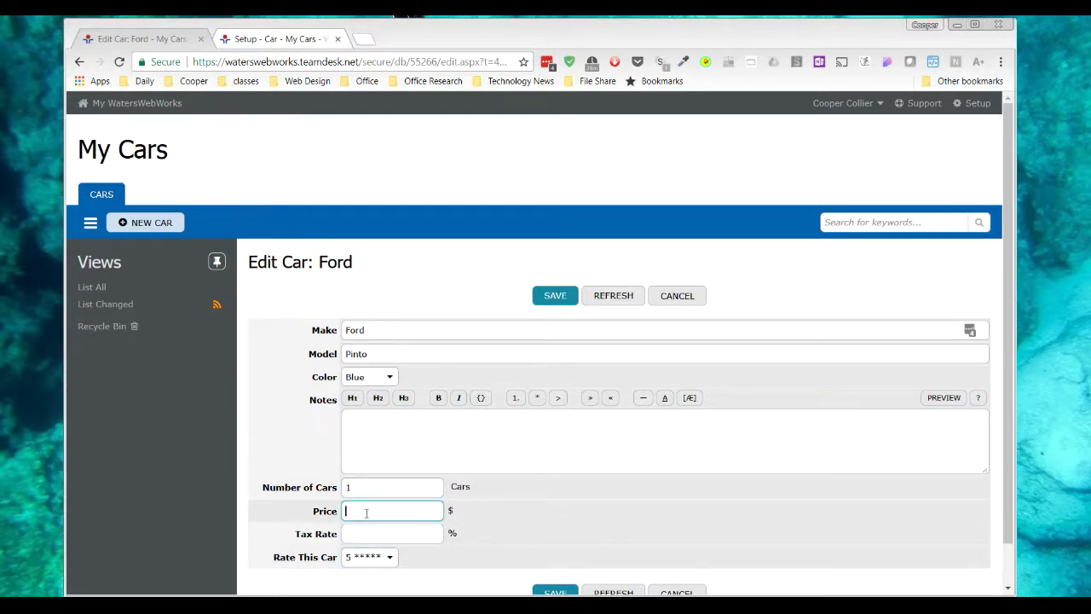
pyautogui.click(370, 529)
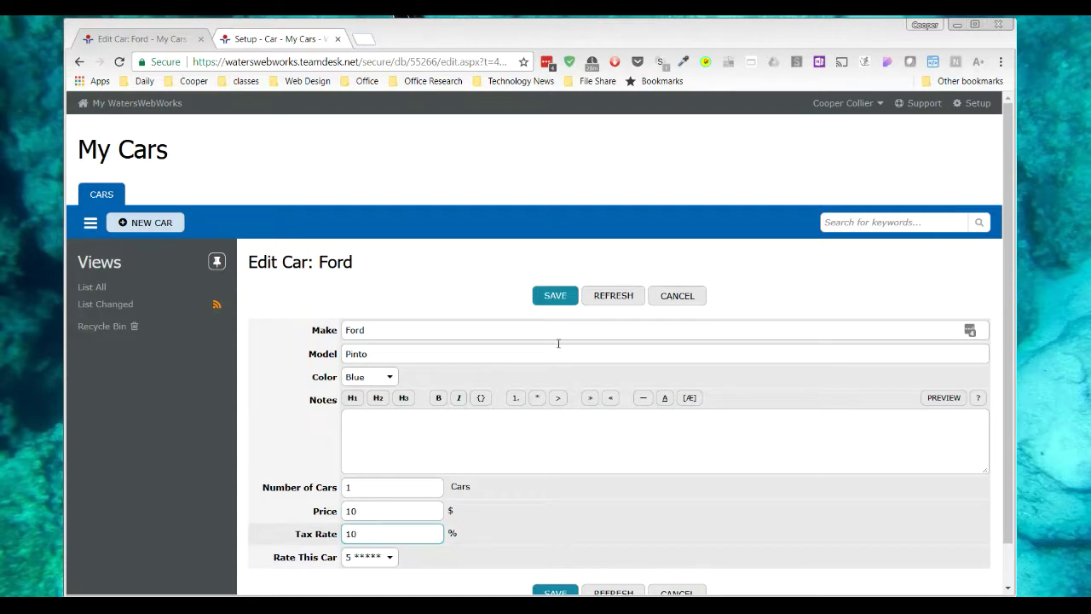
pyautogui.click(555, 295)
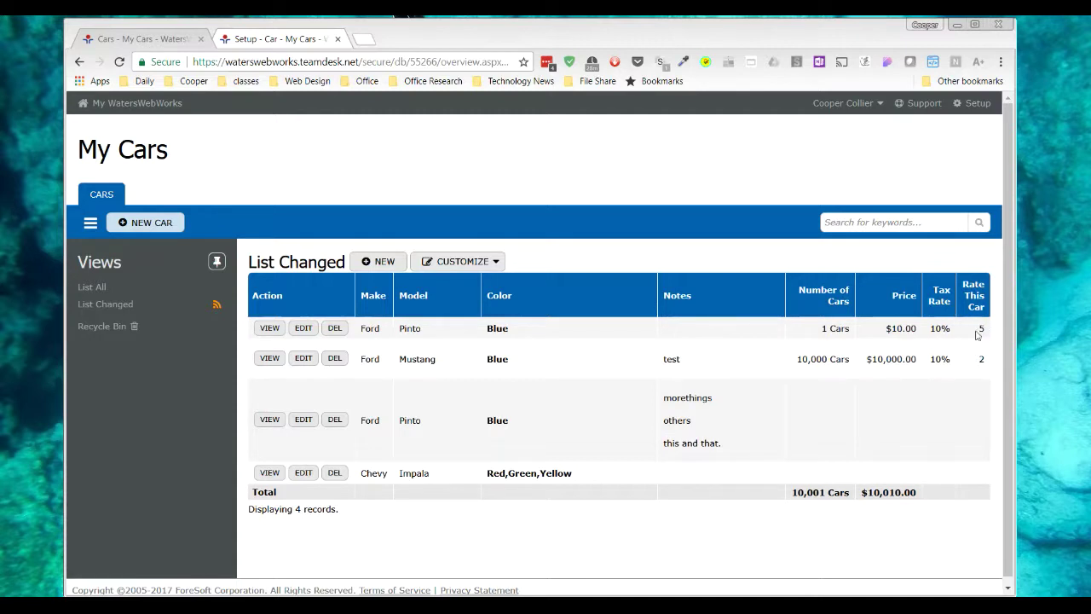
pyautogui.scroll(-1, 963, 460)
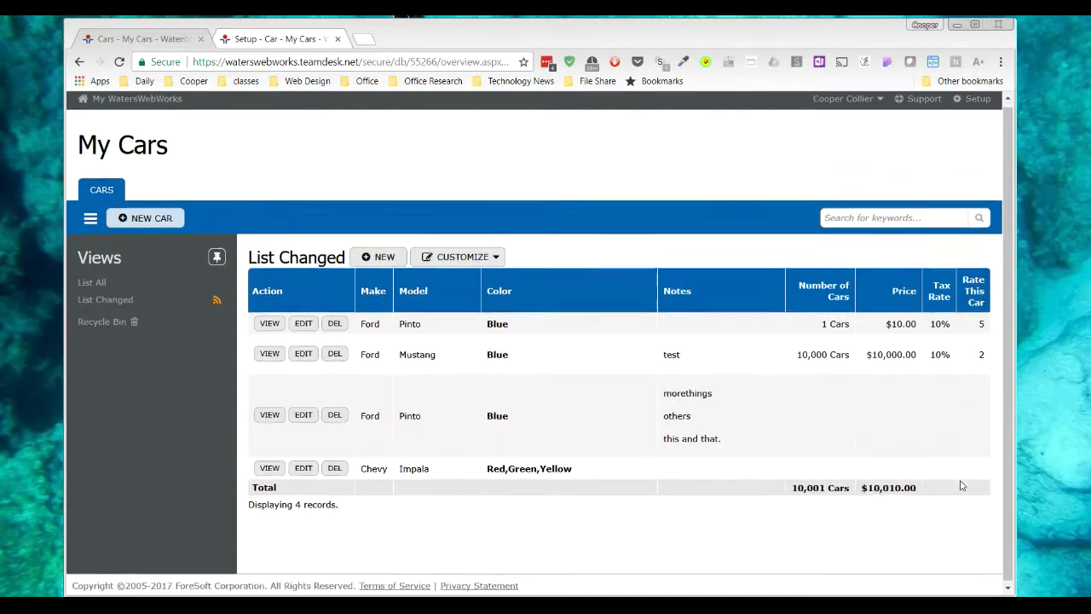